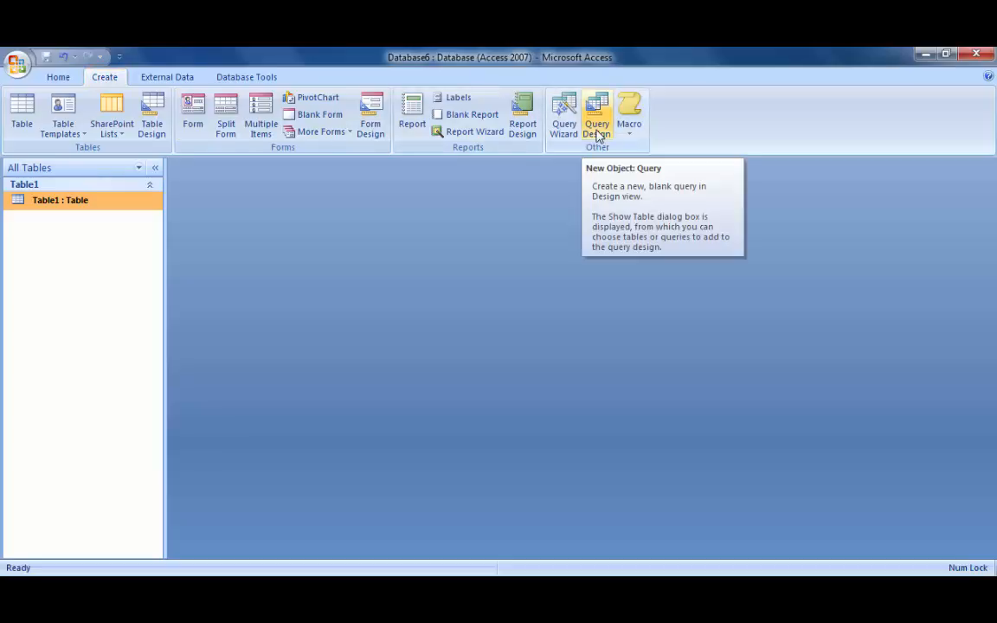
Start a new query in Design view and add Table1 as its source
left_click(597, 130)
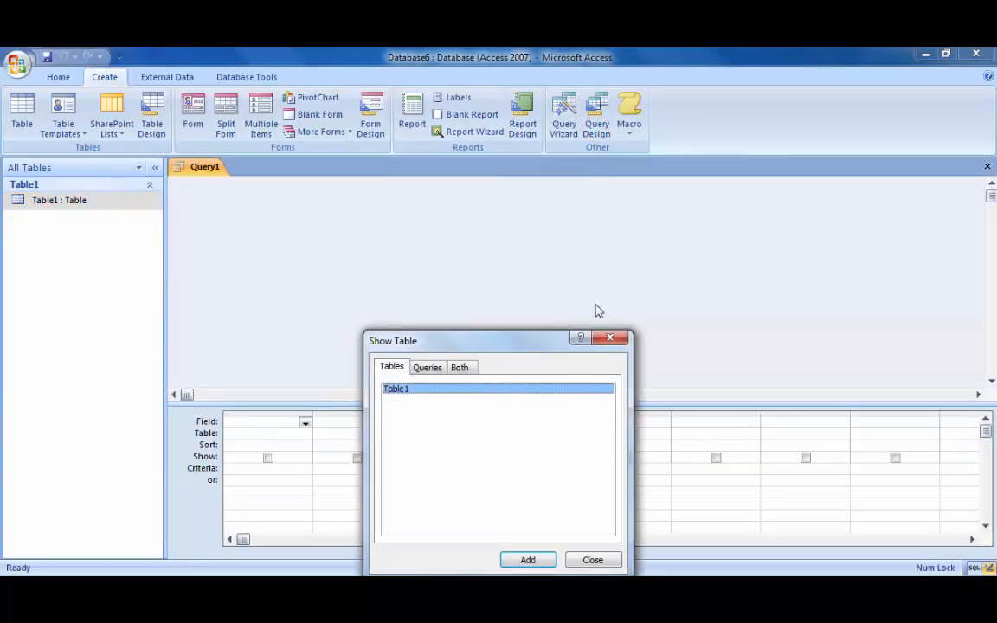
left_click(522, 559)
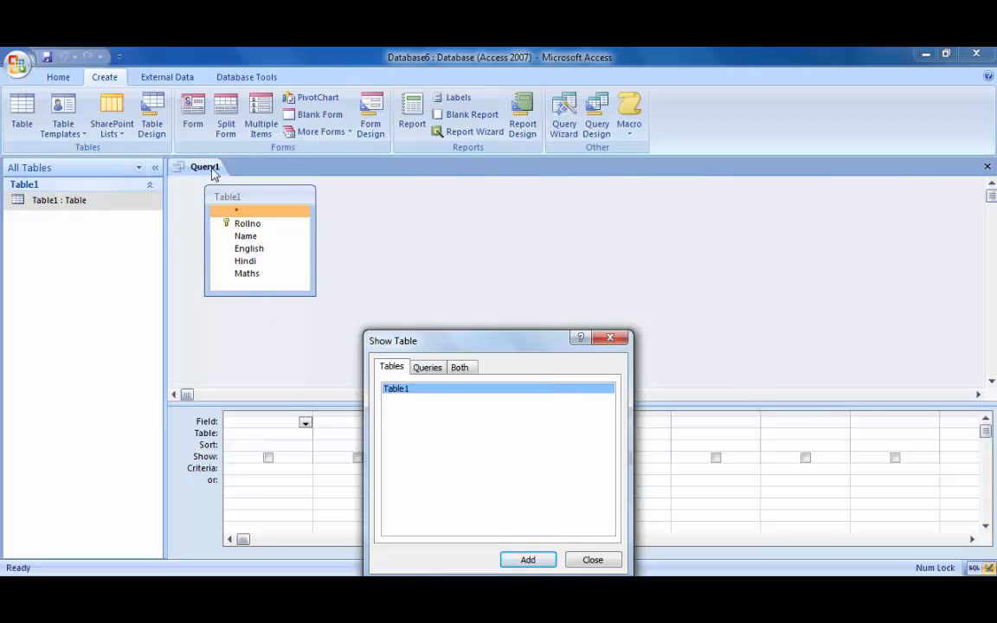
left_click(596, 561)
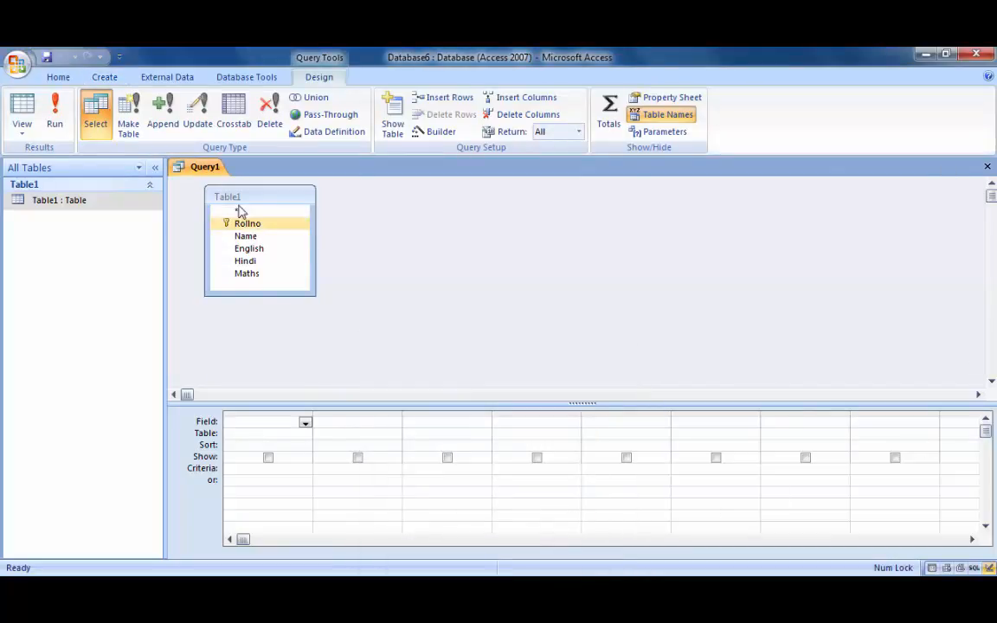
Add the Rollno, Name, English, Hindi and Maths fields to the query and enlarge the design grid
left_click(282, 421)
double_click(269, 227)
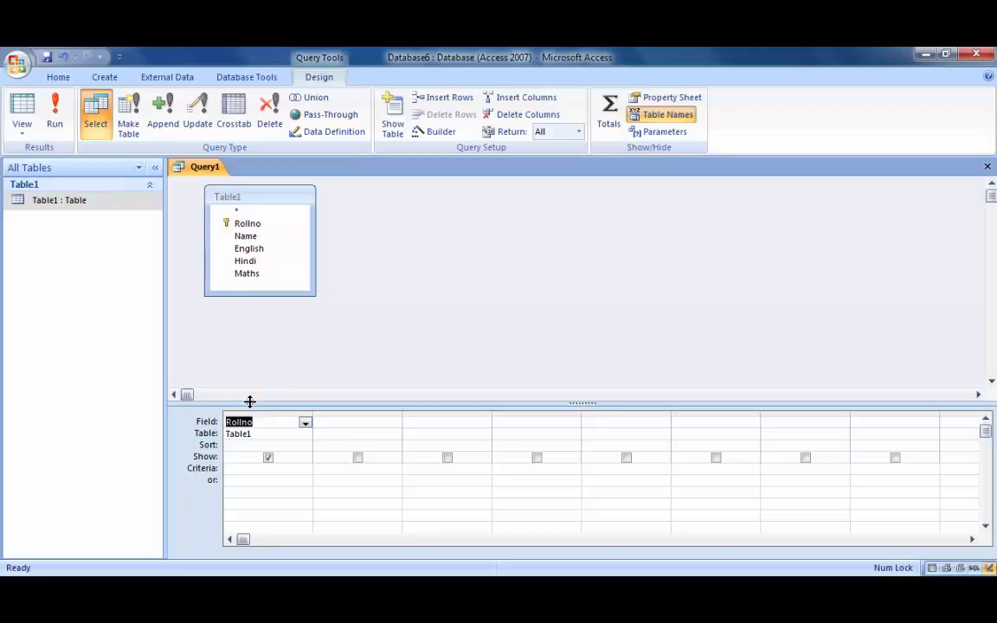
left_click_drag(250, 401, 258, 343)
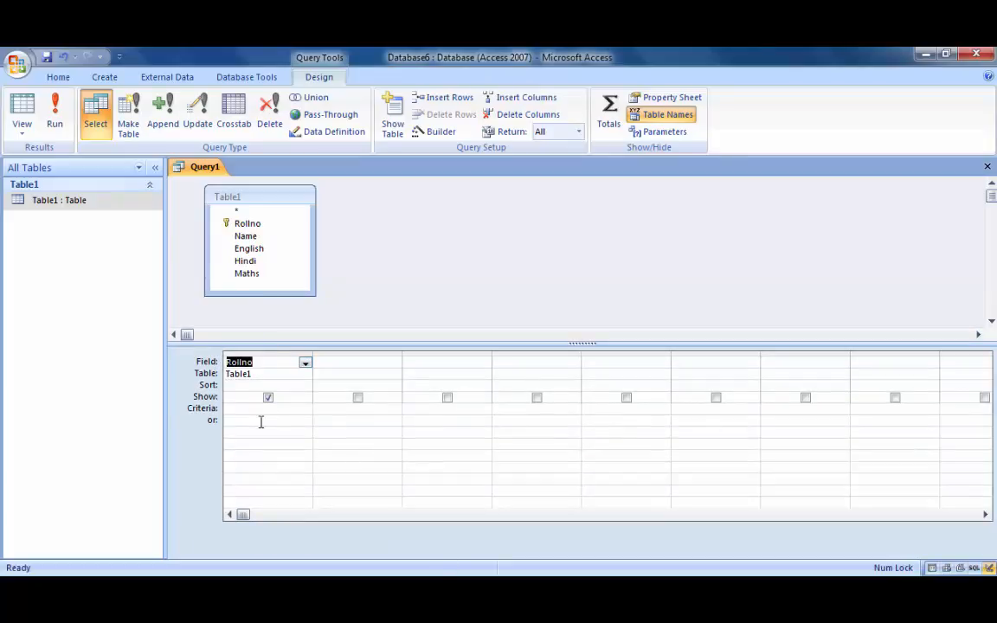
double_click(246, 235)
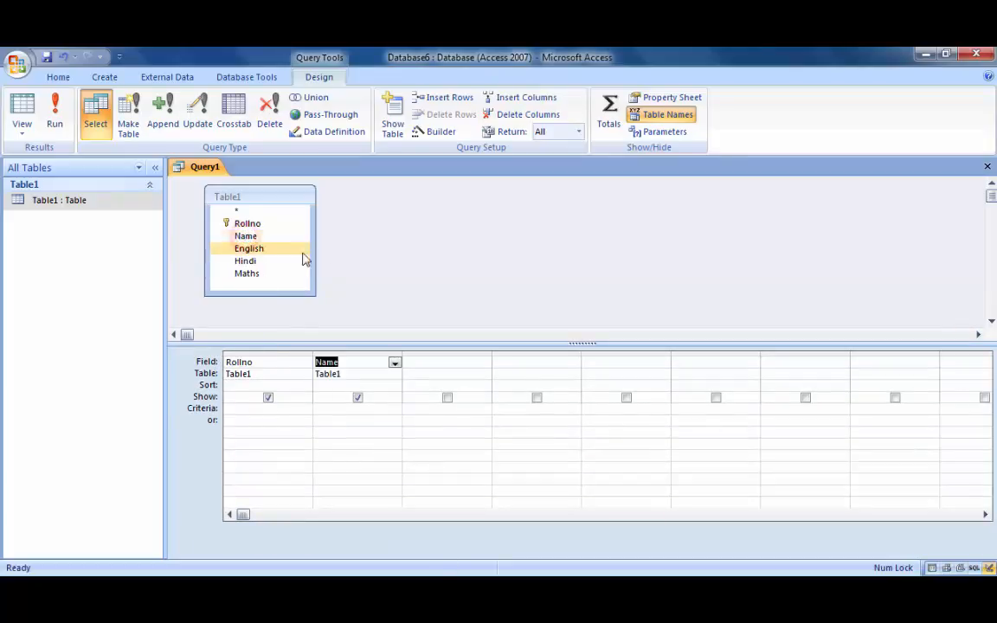
left_click(254, 253)
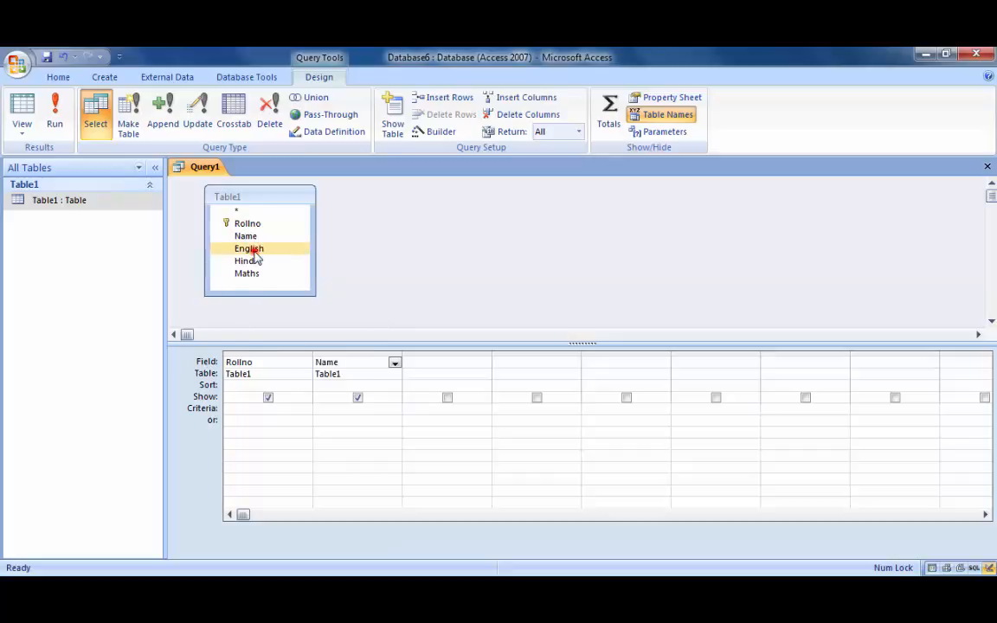
double_click(256, 250)
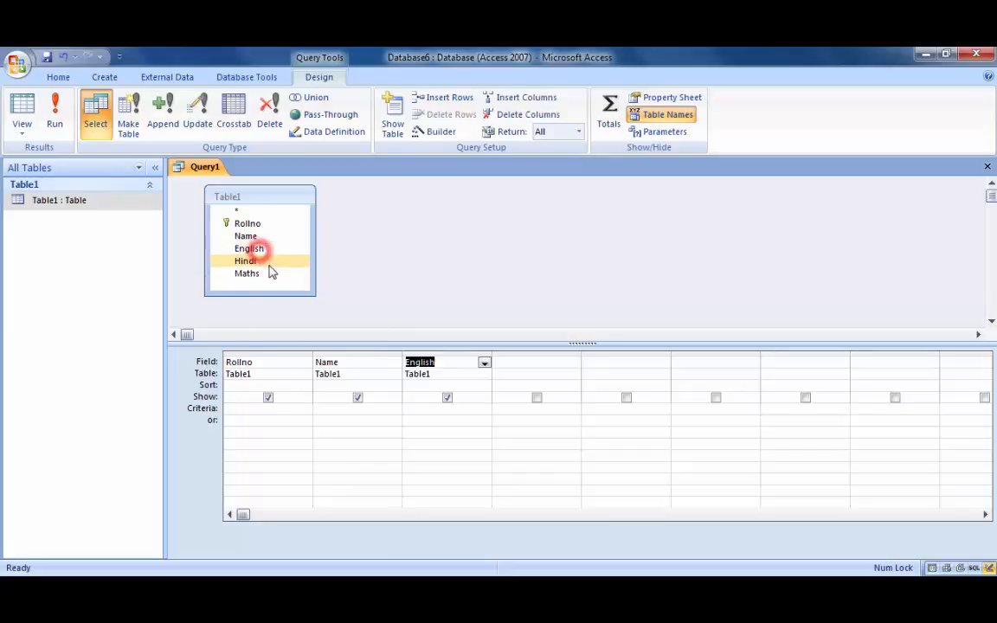
double_click(255, 261)
double_click(257, 274)
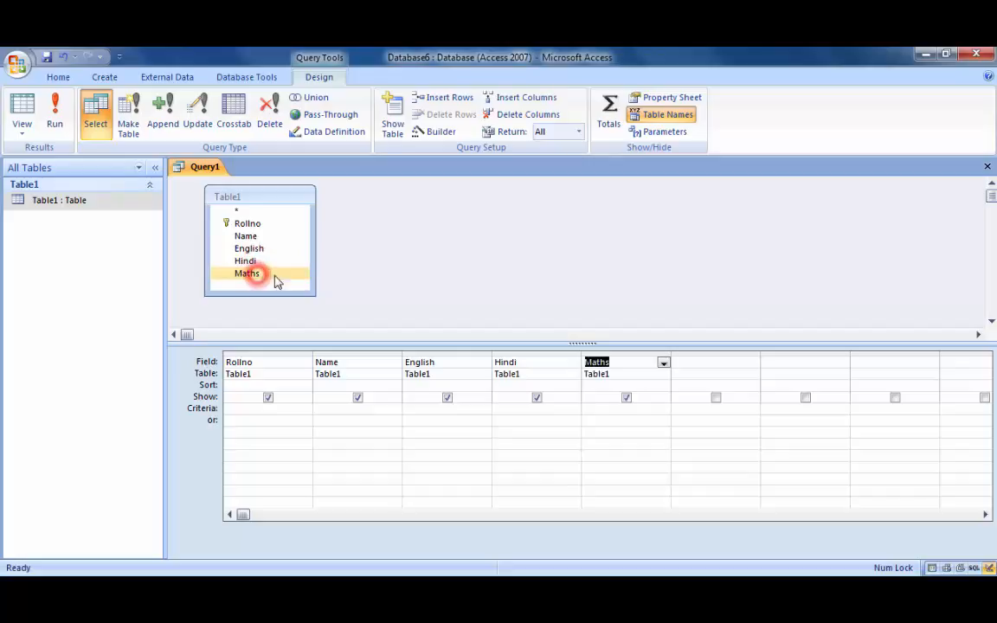
Add the calculated field Total:[English]+[Hindi]+[Maths] in the column after Maths
left_click(713, 363)
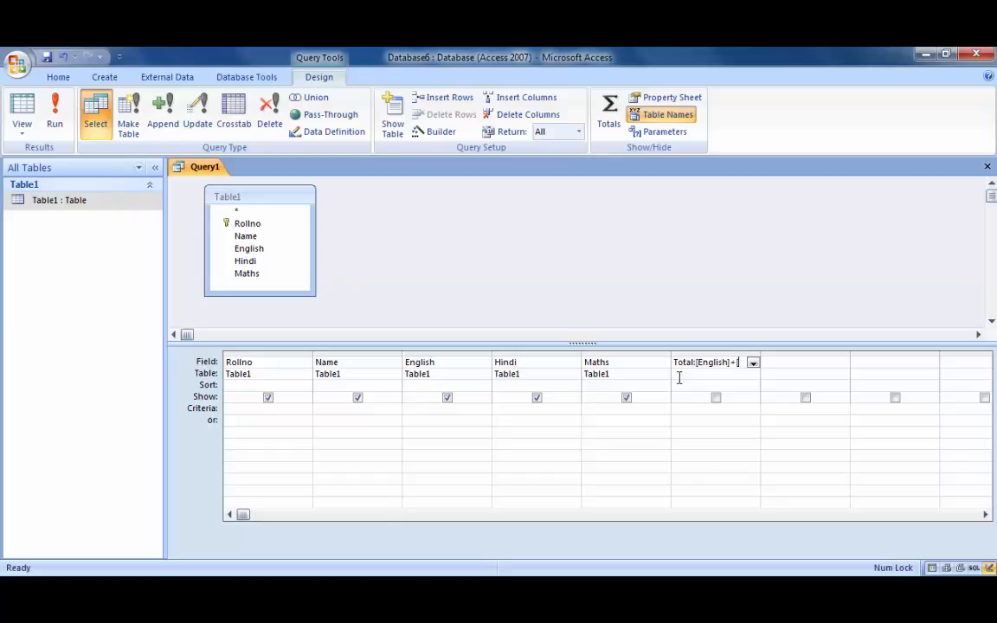
type("Hindi]+[Maths")
Save the query as Query1 and open it to check the Total column, closing it when done
left_click(987, 166)
left_click(438, 361)
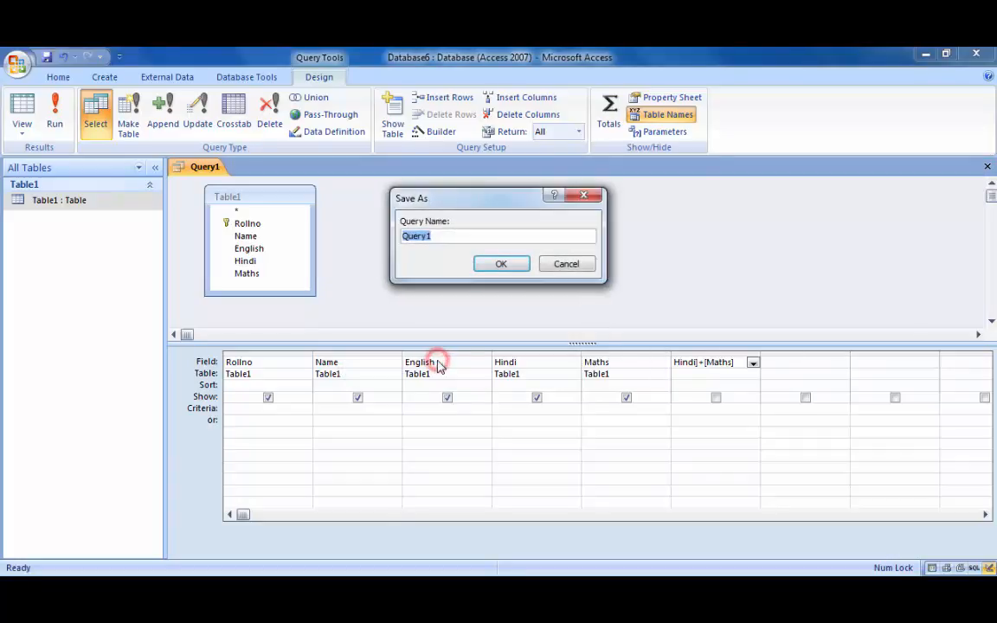
left_click(506, 264)
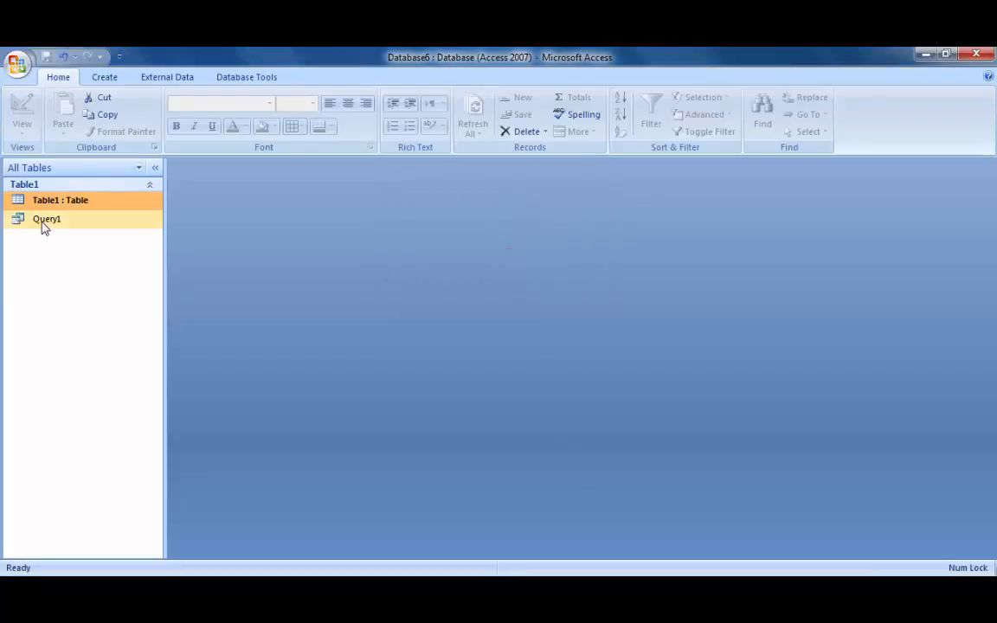
double_click(43, 222)
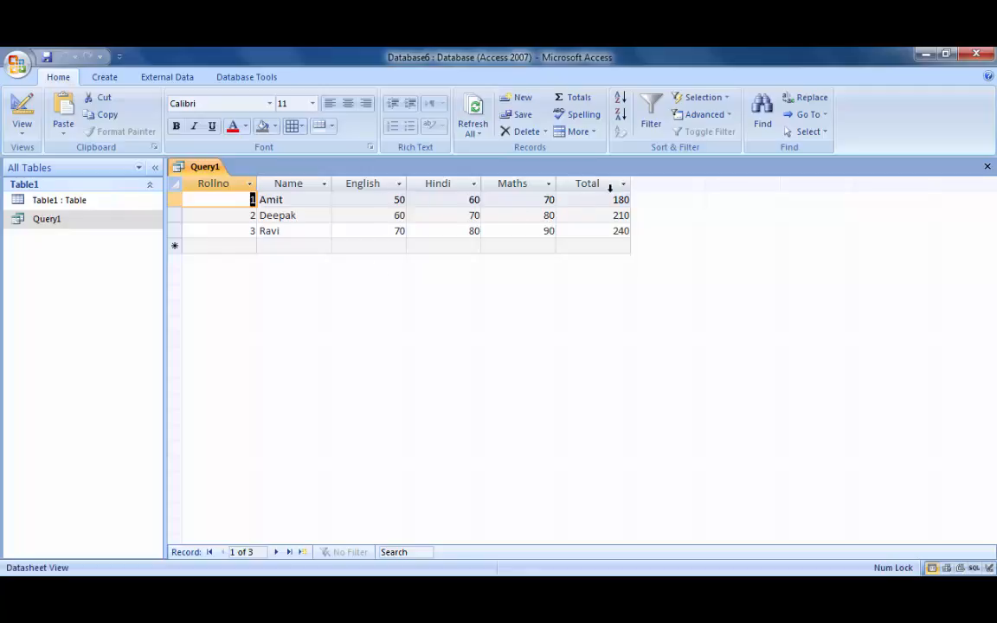
left_click(988, 168)
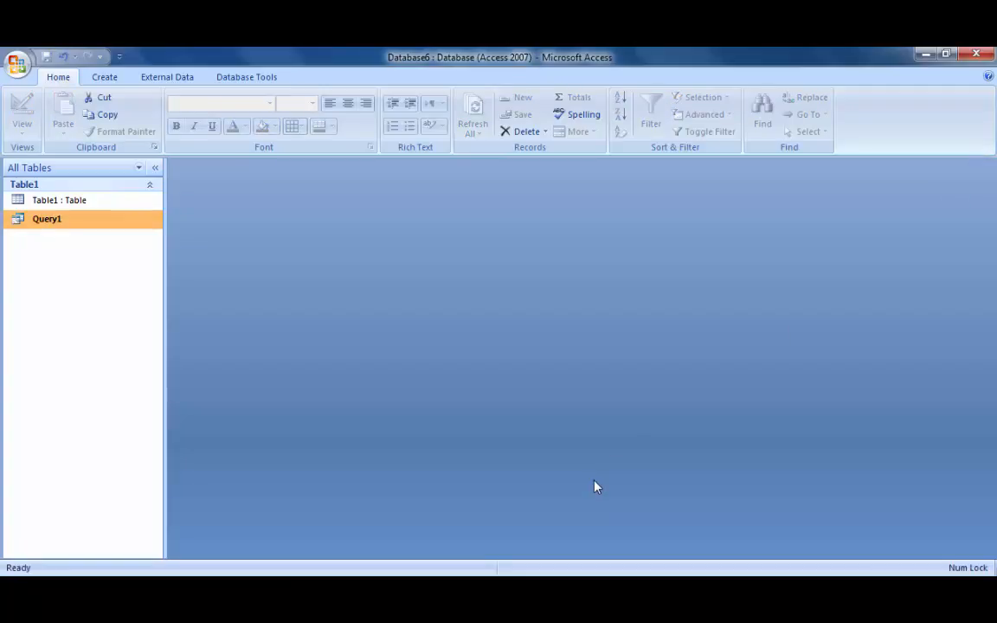
Create a second query in Design view from Table1 with the Rollno, Name and English fields
left_click(103, 77)
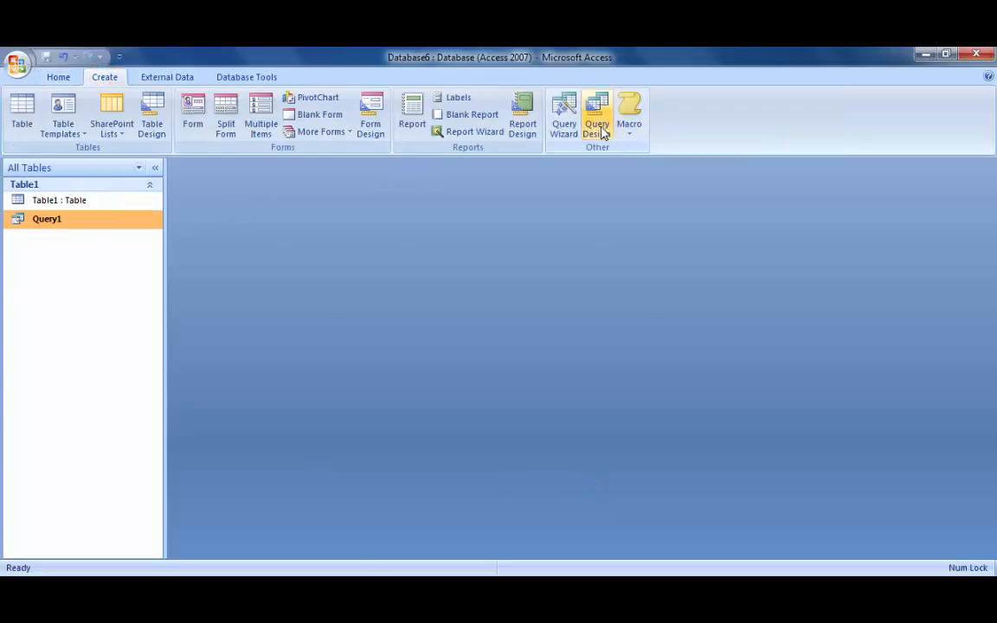
left_click(596, 127)
left_click(528, 560)
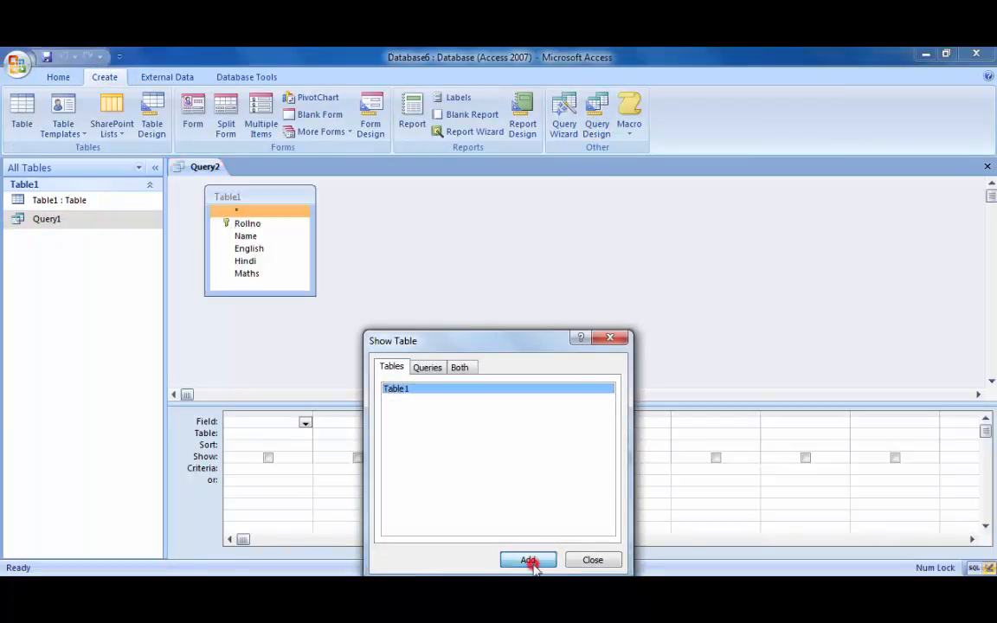
left_click(593, 560)
double_click(268, 227)
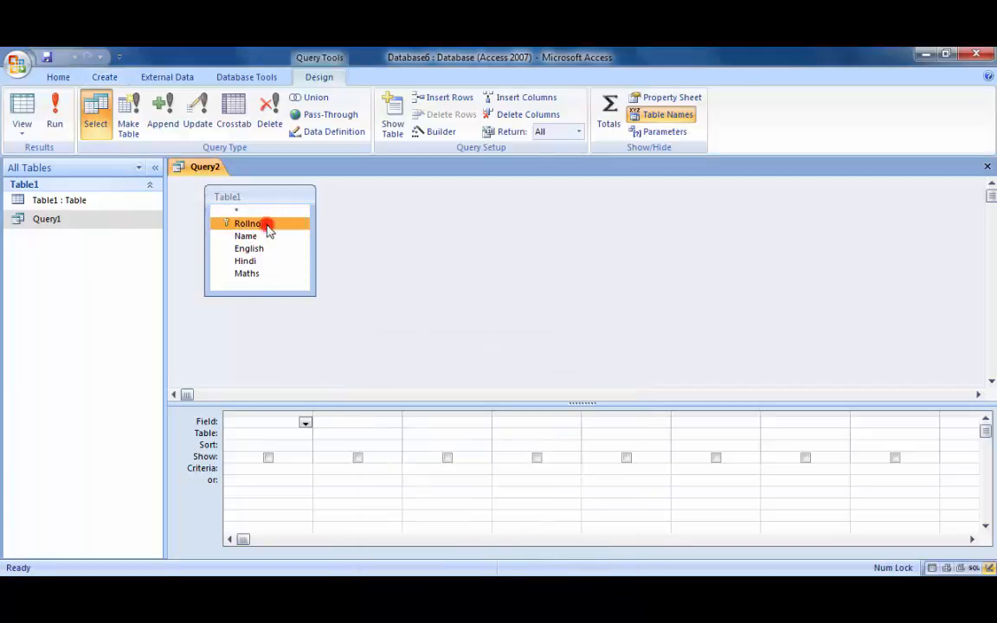
double_click(262, 237)
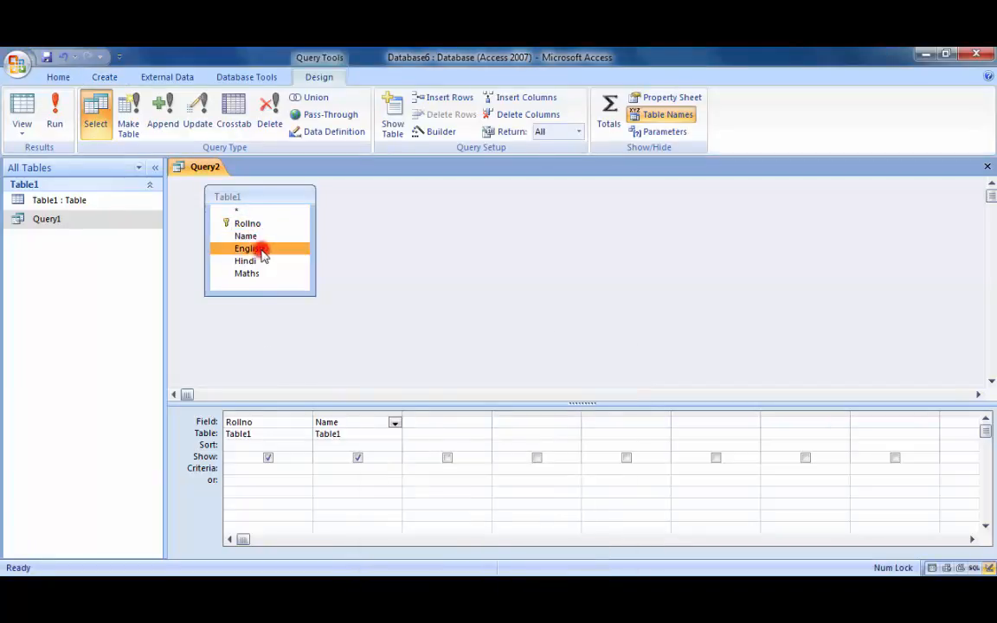
double_click(251, 249)
Save the query as Query2 and open it to review its records, closing it when done
left_click(986, 166)
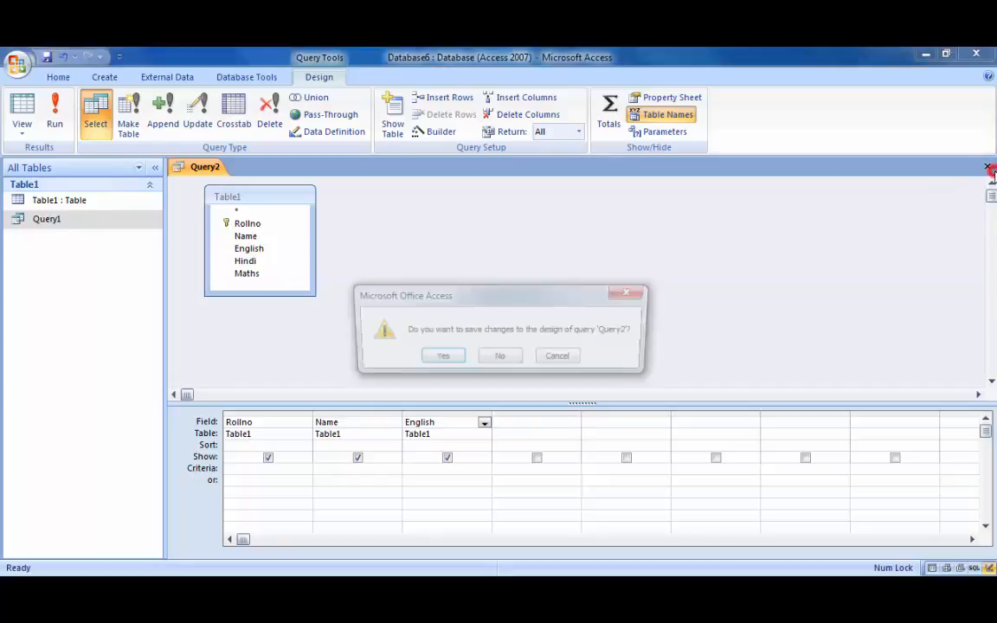
left_click(440, 359)
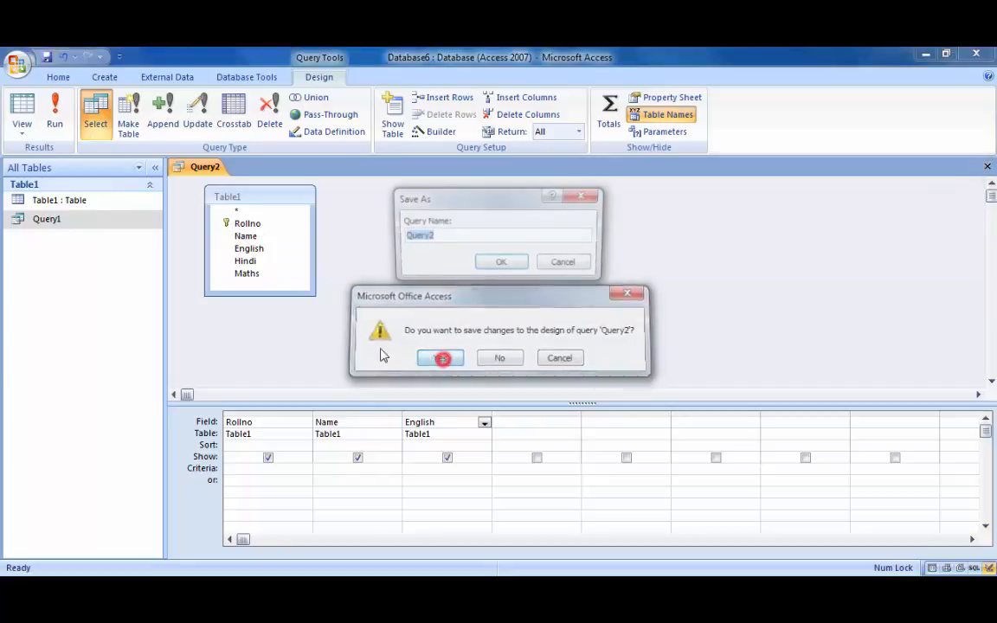
left_click(522, 265)
double_click(46, 243)
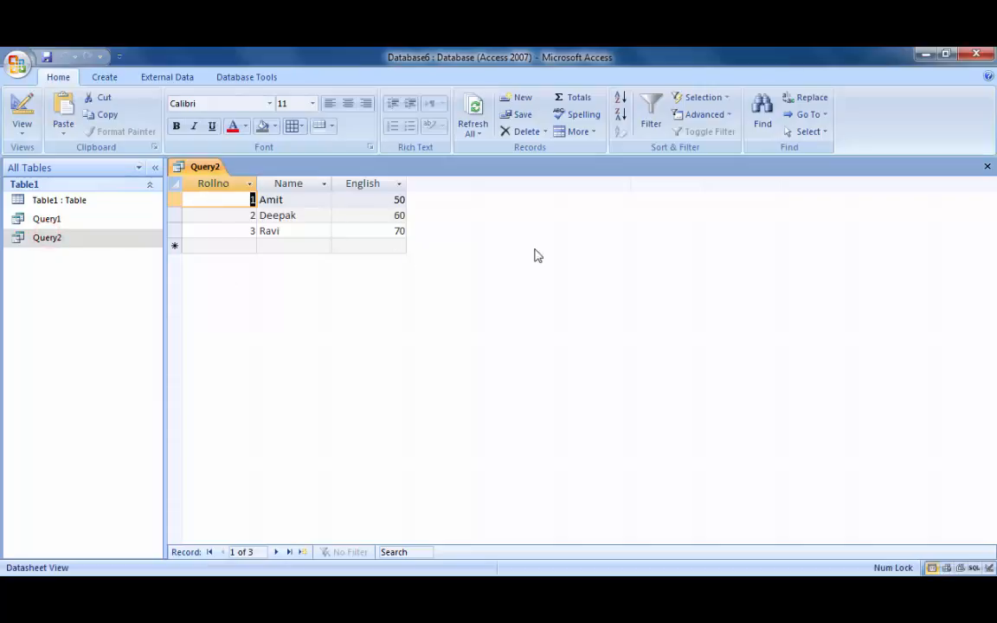
left_click(986, 166)
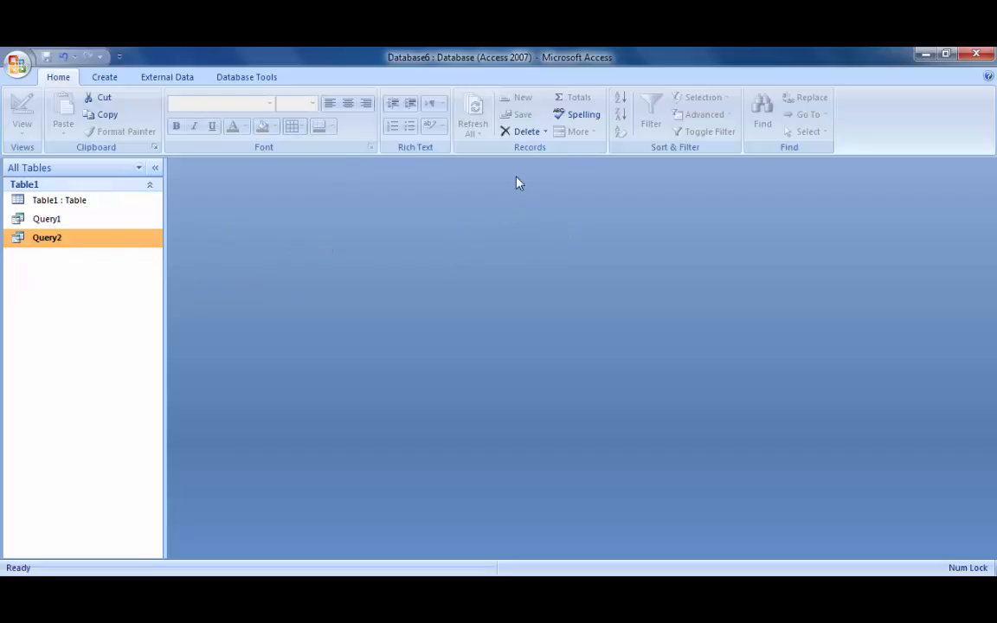
Create a third query in Design view from Table1 with the Rollno, Name and English fields
left_click(105, 78)
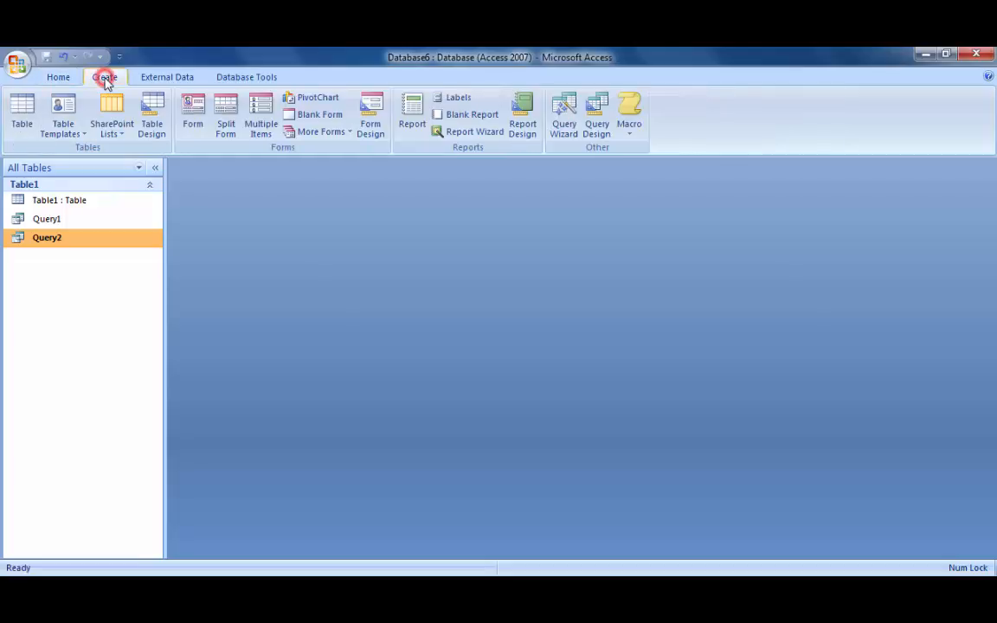
left_click(597, 128)
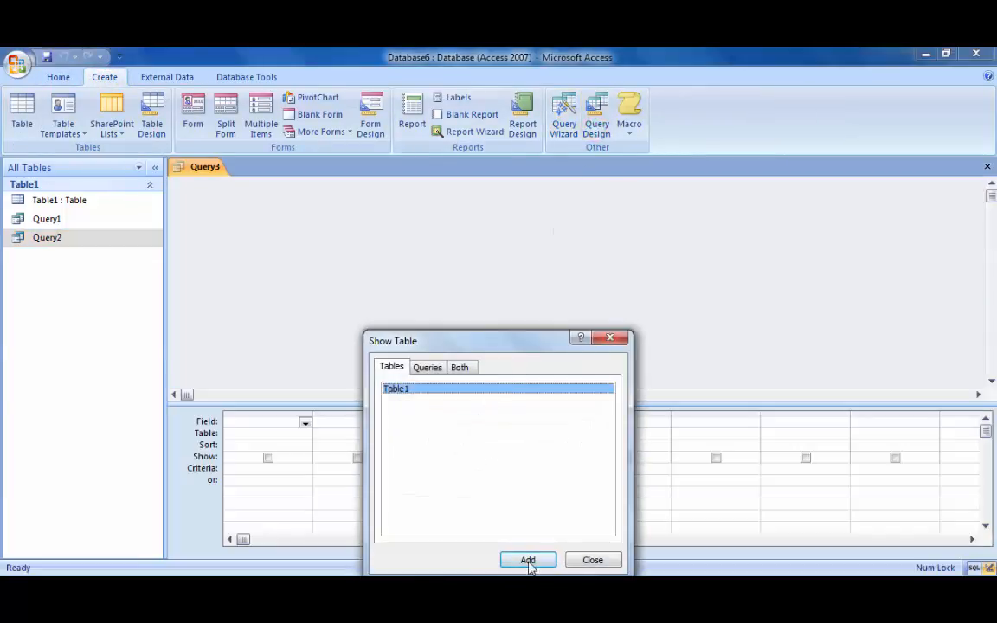
left_click(528, 561)
left_click(592, 560)
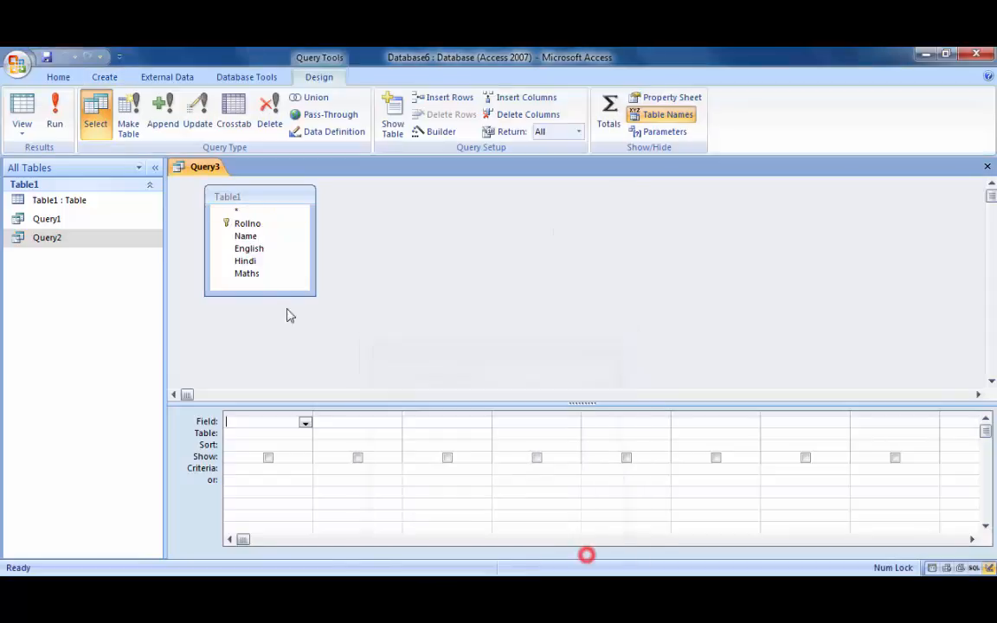
double_click(243, 224)
double_click(246, 235)
double_click(249, 249)
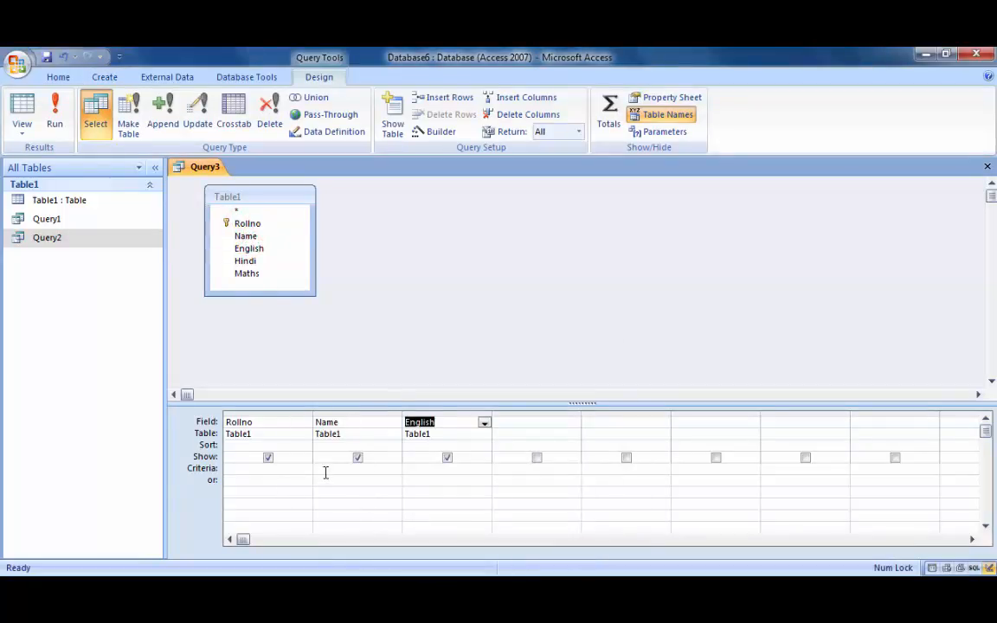
Sort the Name field in Ascending order and add Hindi as the fourth field of the query
left_click(355, 445)
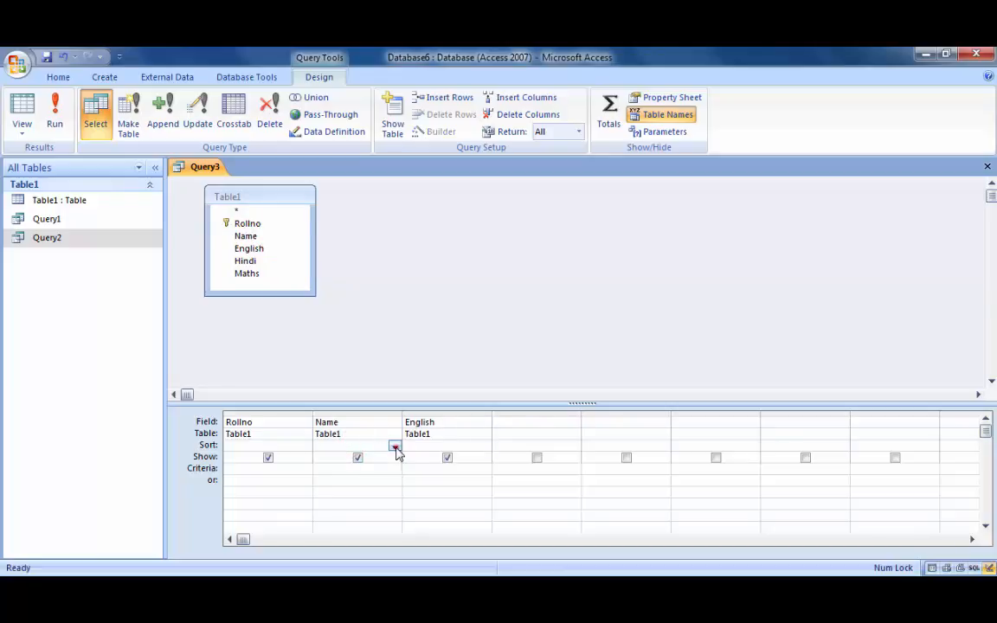
left_click(395, 447)
left_click(392, 458)
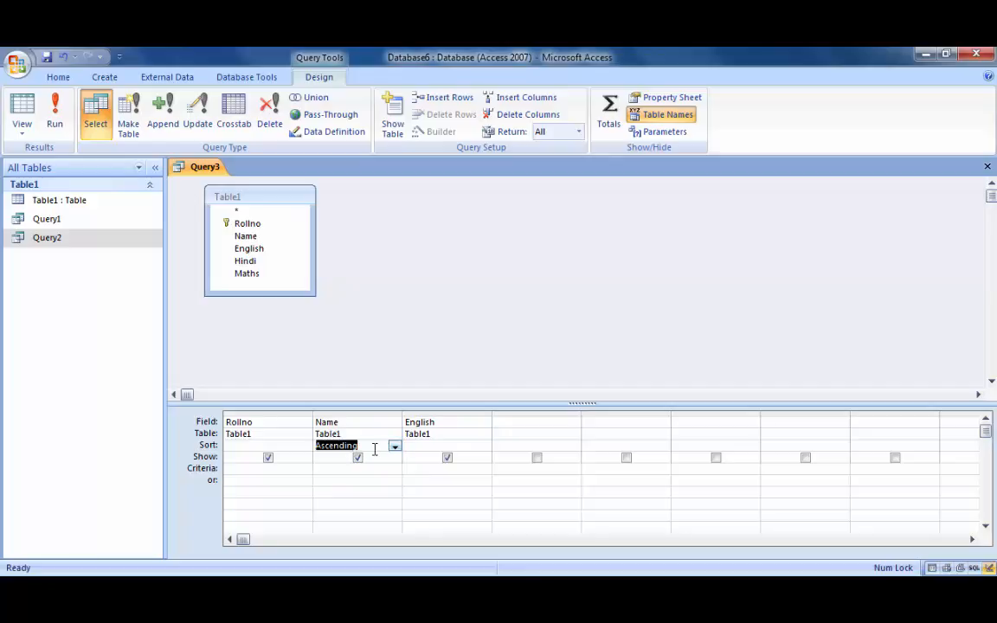
left_click(553, 423)
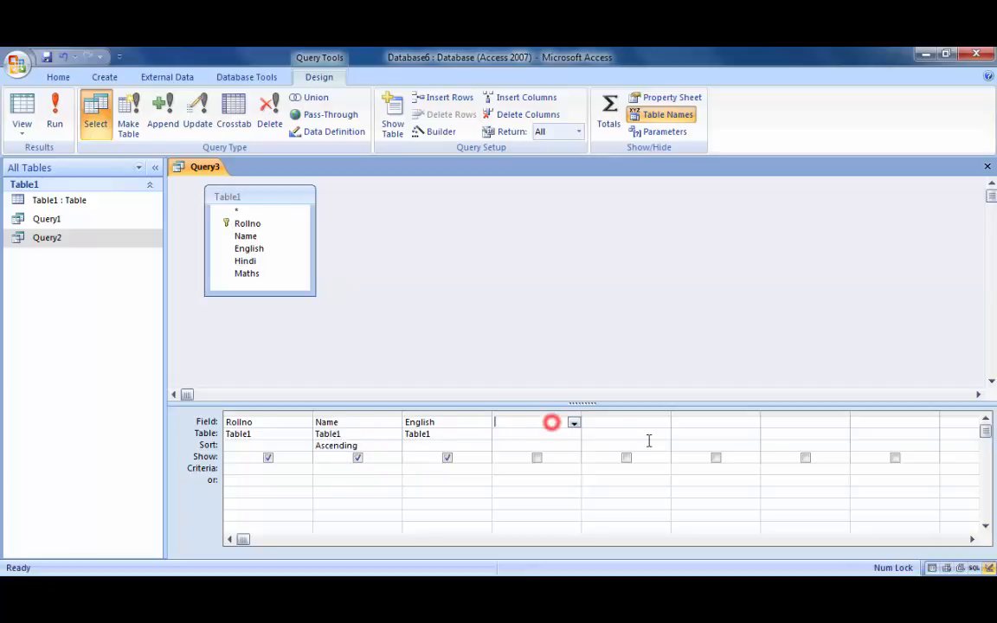
left_click(573, 423)
left_click(543, 477)
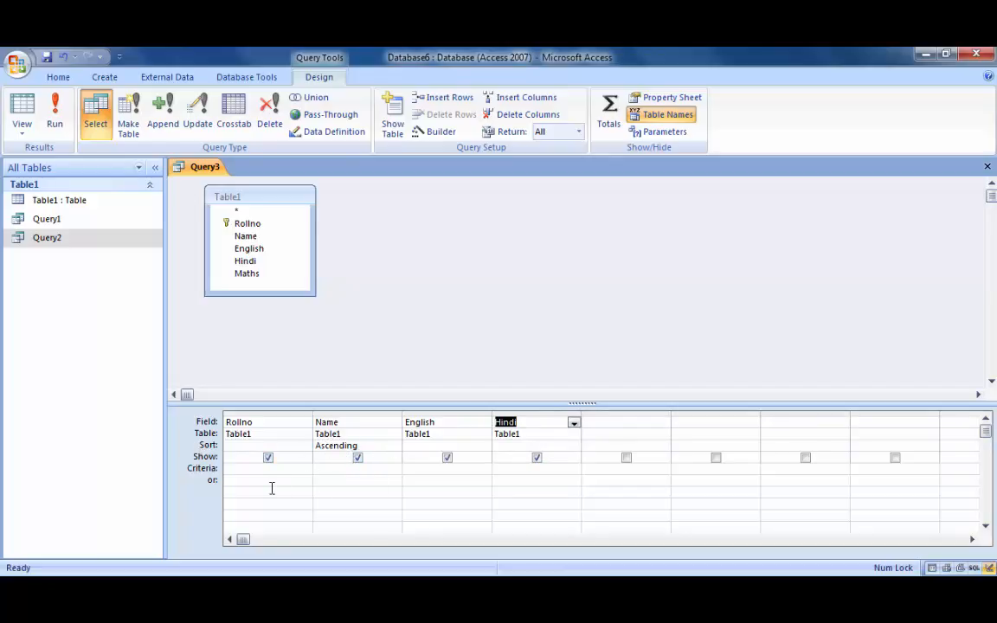
Save the query as Query3 and open it to review the records sorted by name
left_click(988, 166)
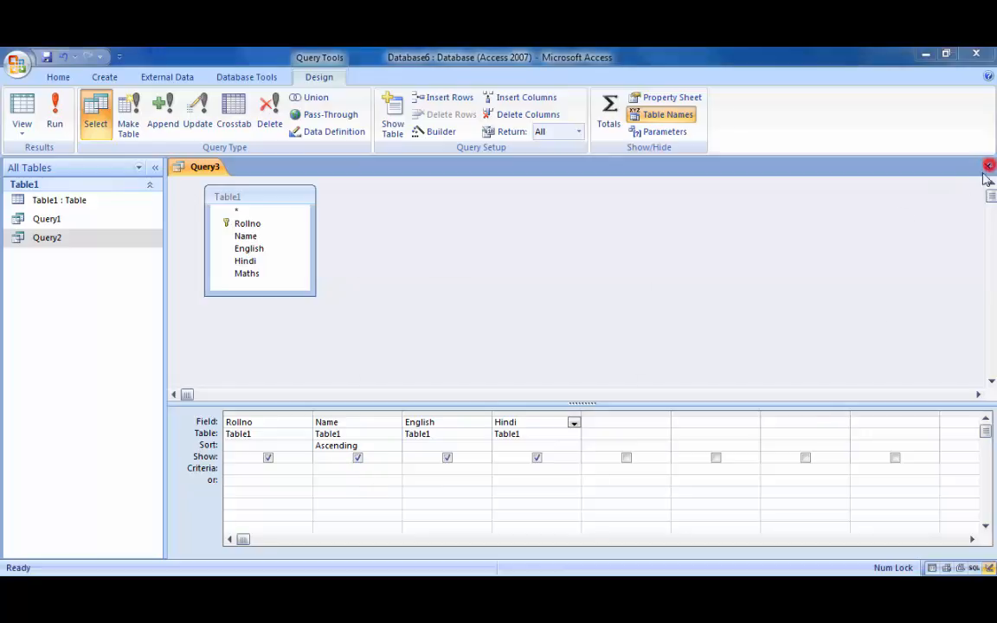
left_click(443, 360)
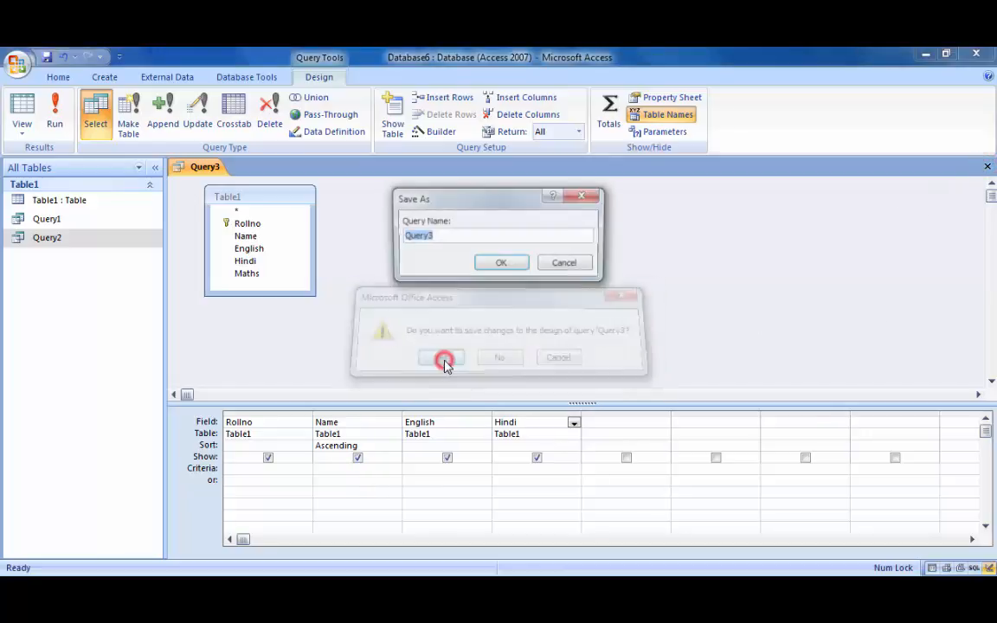
left_click(502, 265)
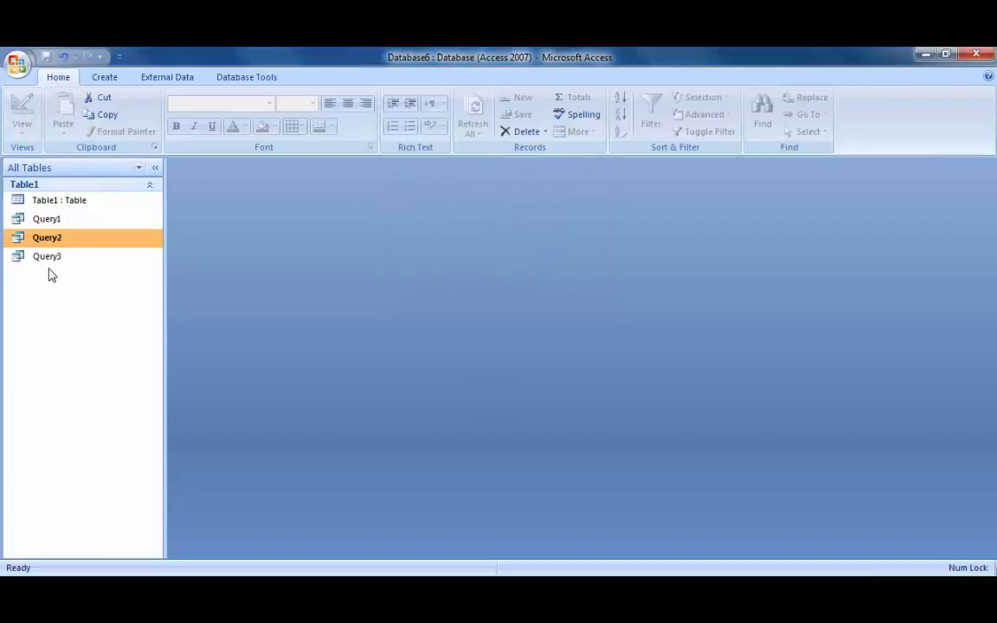
double_click(47, 257)
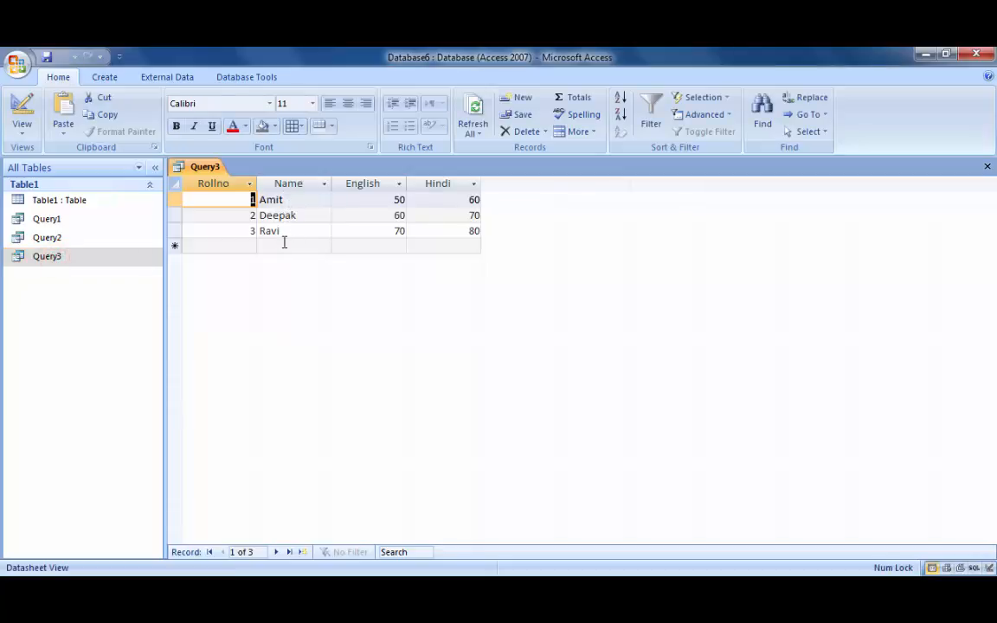
Reopen Query3 in Design view and change the sort order of the Name field to Descending
left_click(50, 258)
right_click(54, 261)
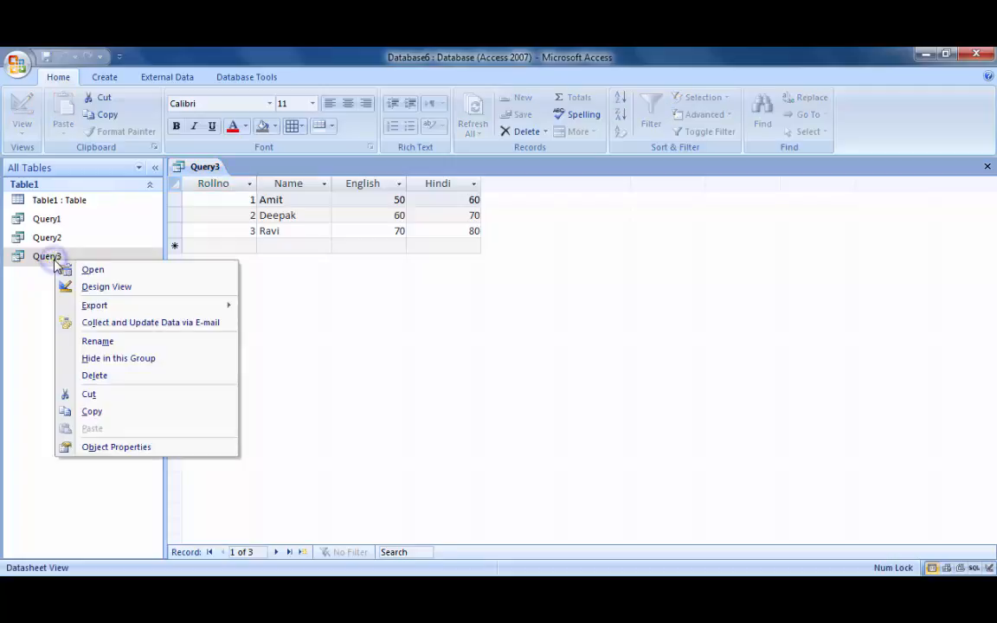
left_click(91, 288)
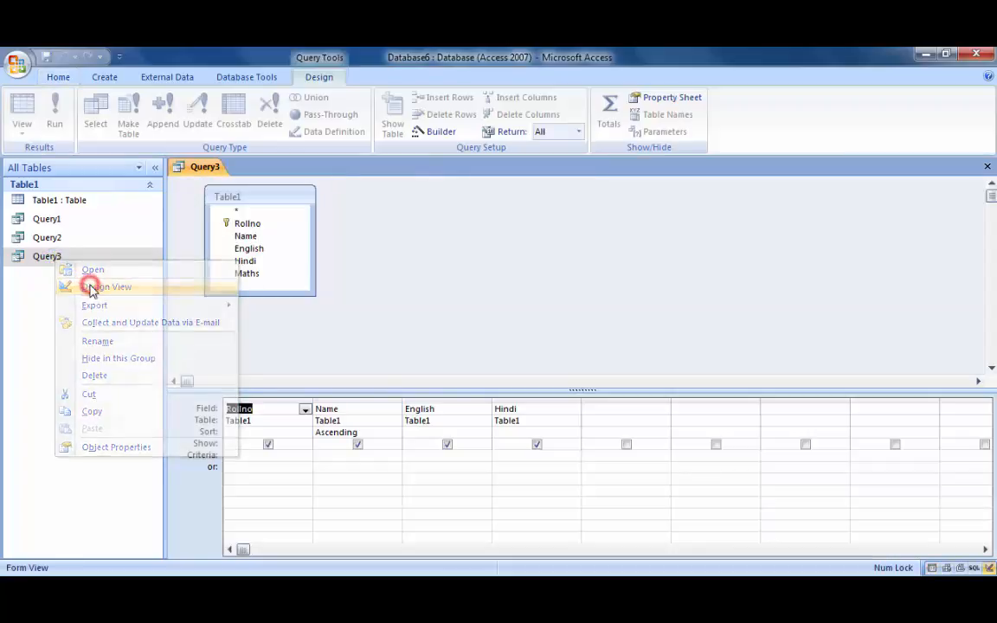
left_click(364, 432)
left_click(394, 432)
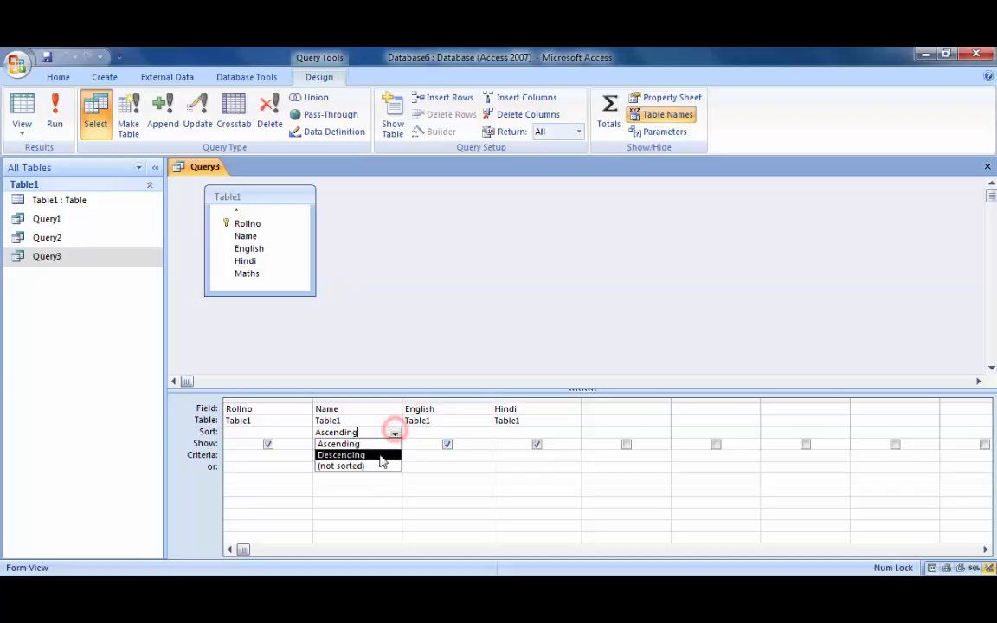
left_click(380, 456)
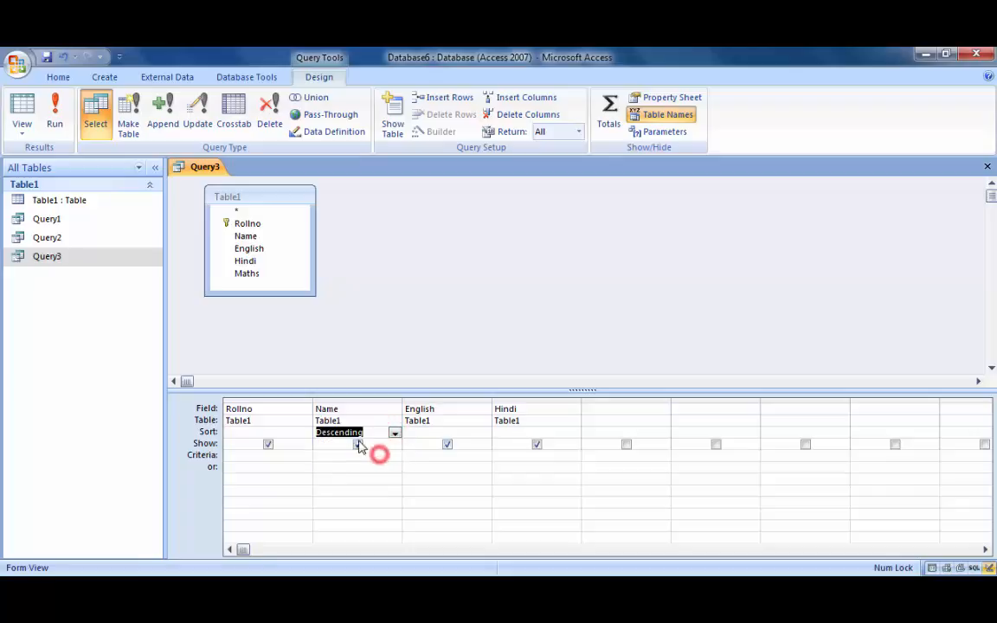
Save the design changes to Query3 and open it to review the record order, closing it when done
left_click(987, 166)
left_click(433, 363)
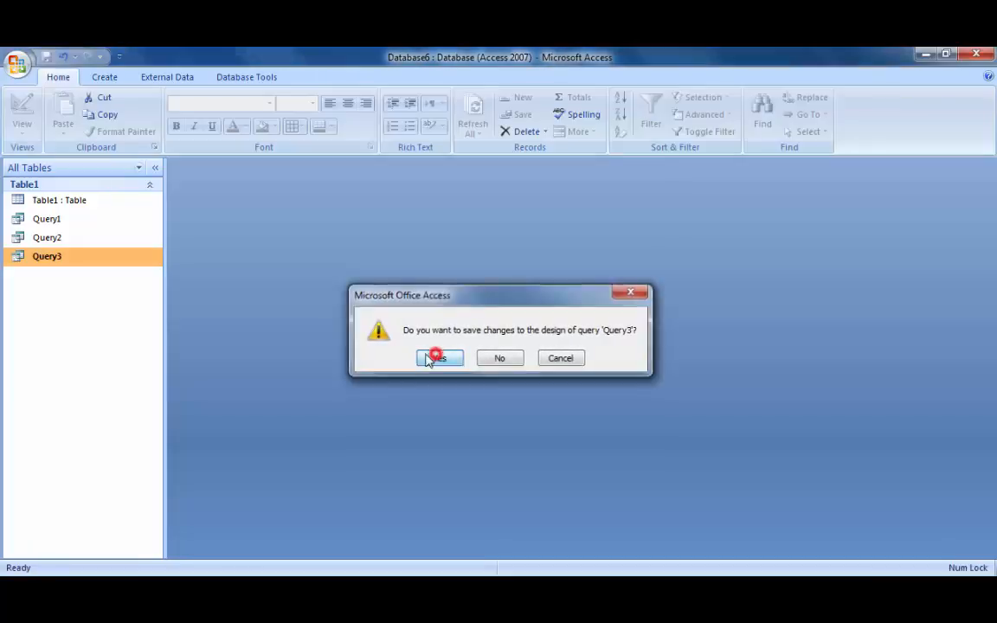
double_click(50, 258)
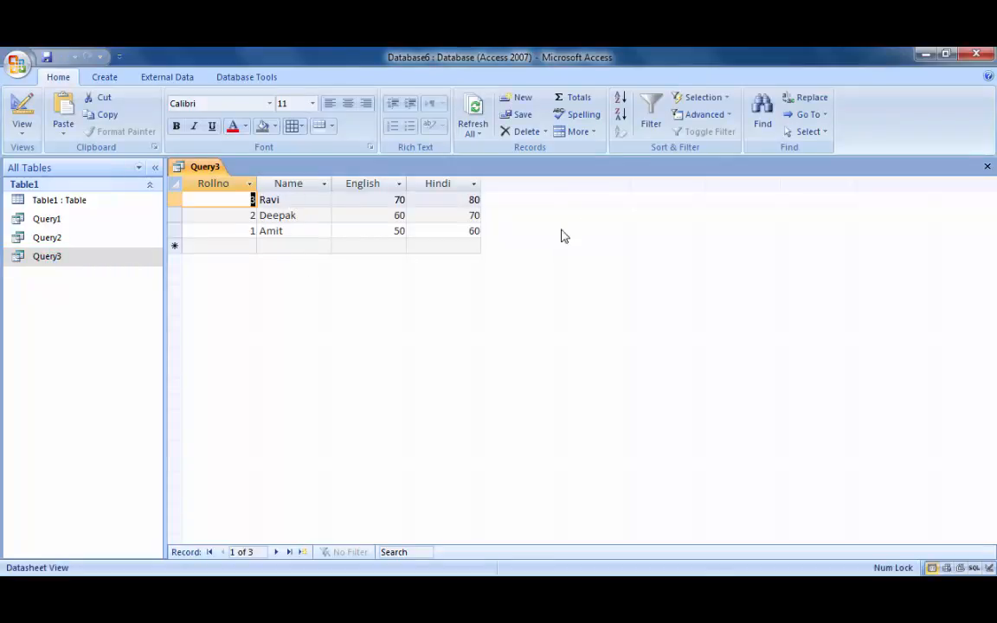
left_click(988, 167)
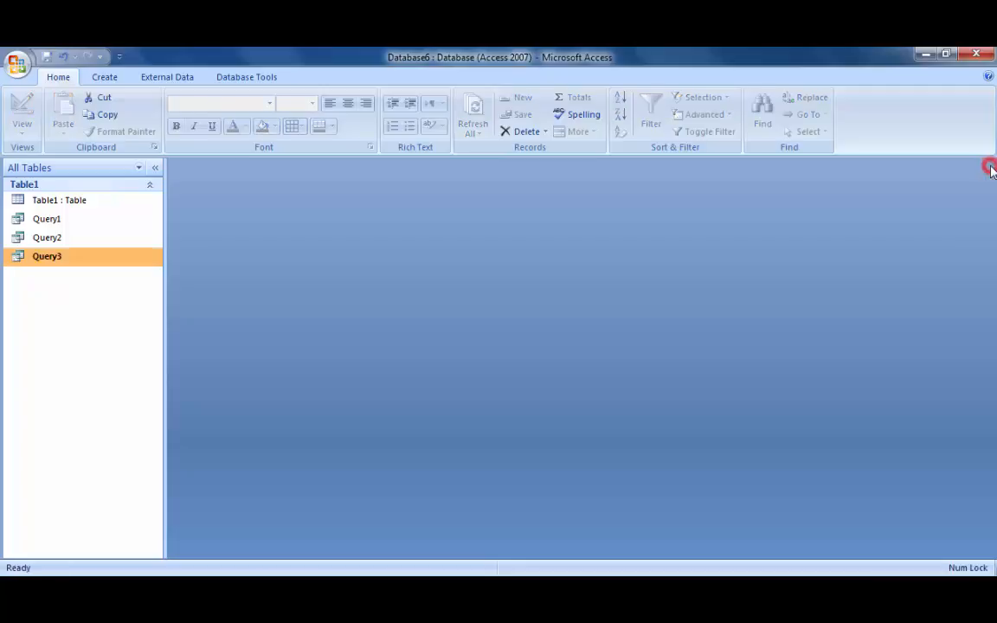
Create a fourth query in Design view from Table1 with Rollno, Name and English, using the criterion >75 for English
left_click(101, 78)
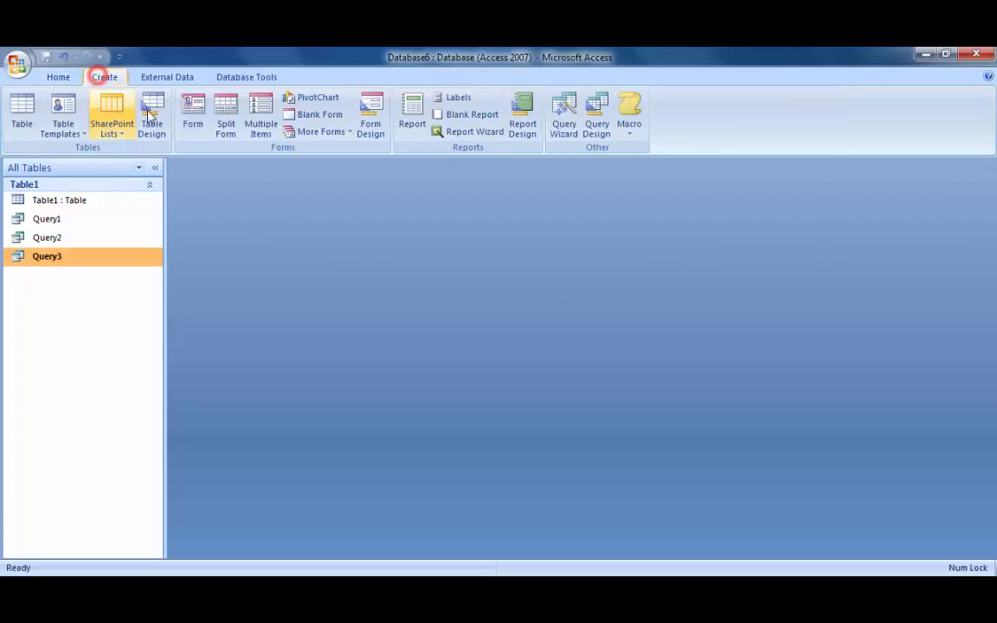
left_click(596, 130)
double_click(418, 391)
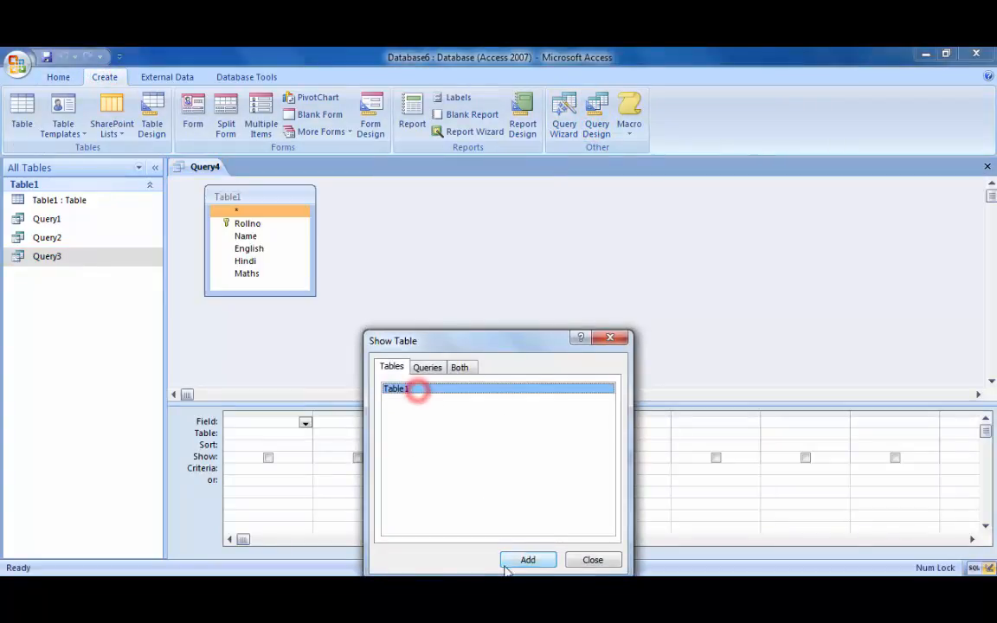
left_click(593, 560)
left_click(245, 223)
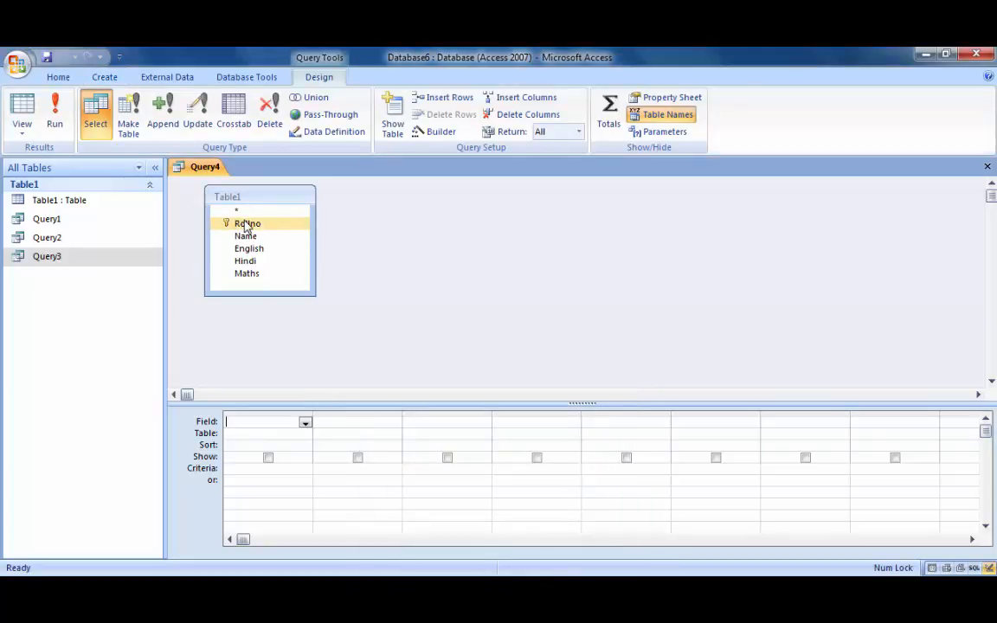
double_click(245, 223)
double_click(247, 235)
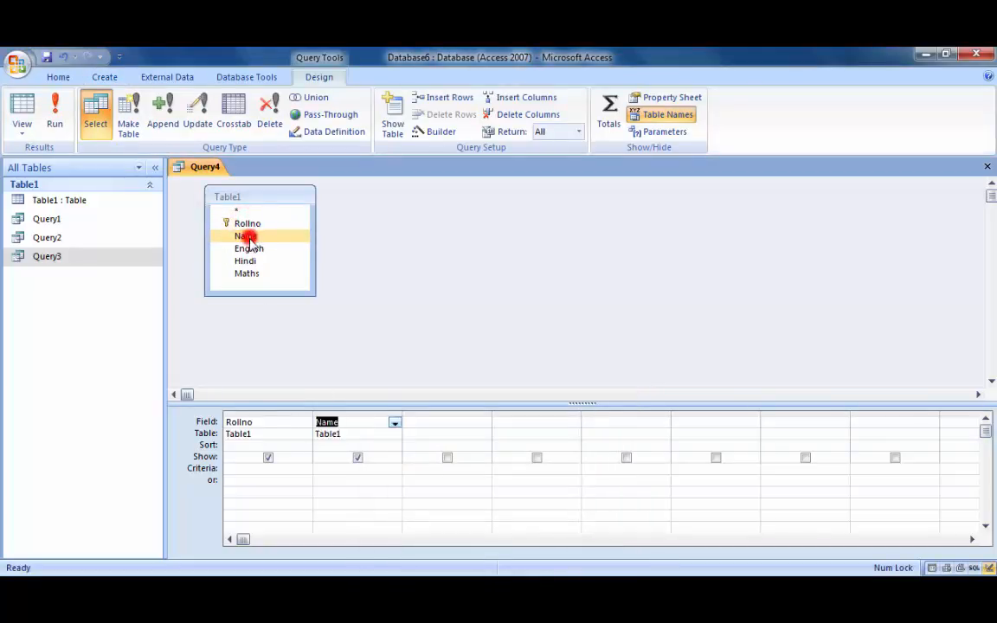
double_click(249, 249)
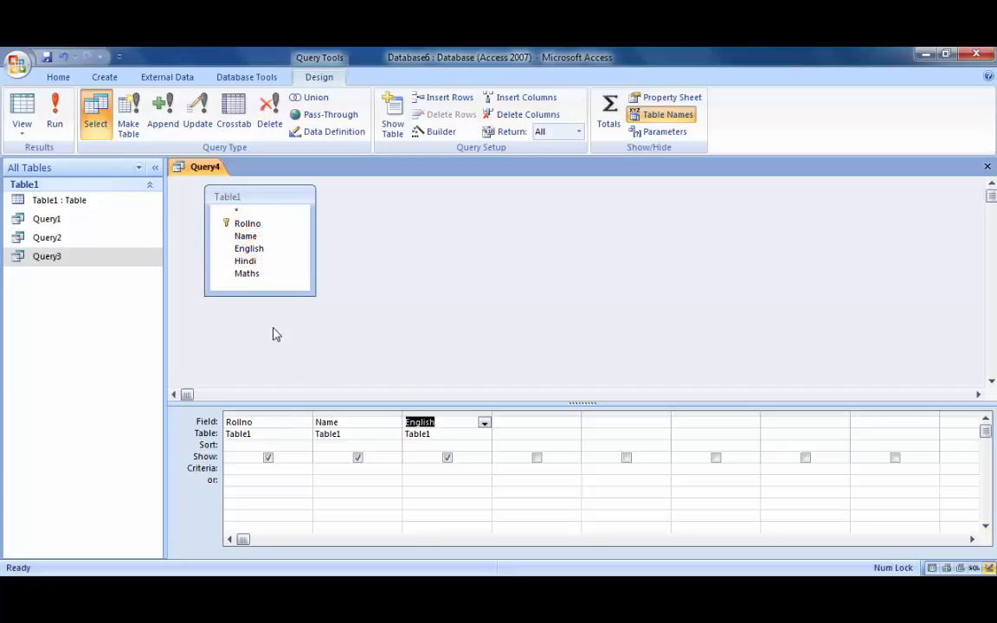
left_click(415, 472)
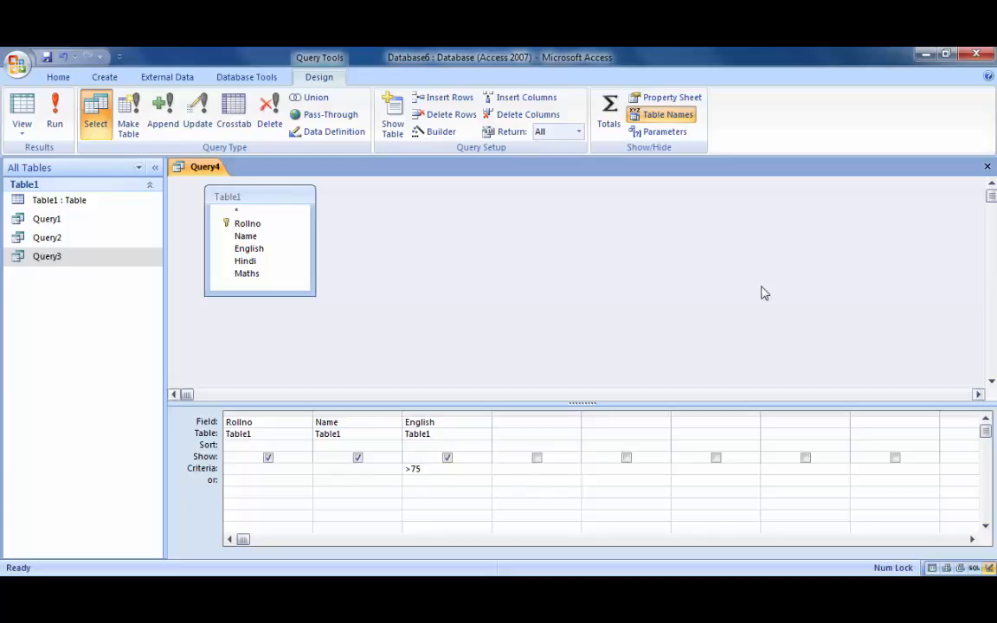
Save the query as Query4 and open it to review the records that match its criterion
left_click(988, 167)
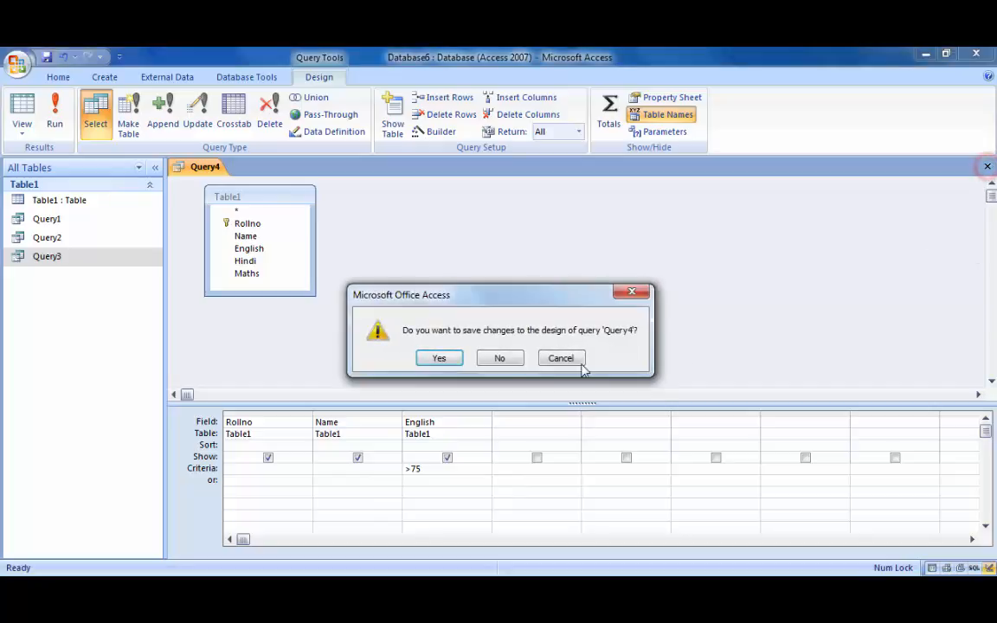
left_click(440, 358)
left_click(515, 266)
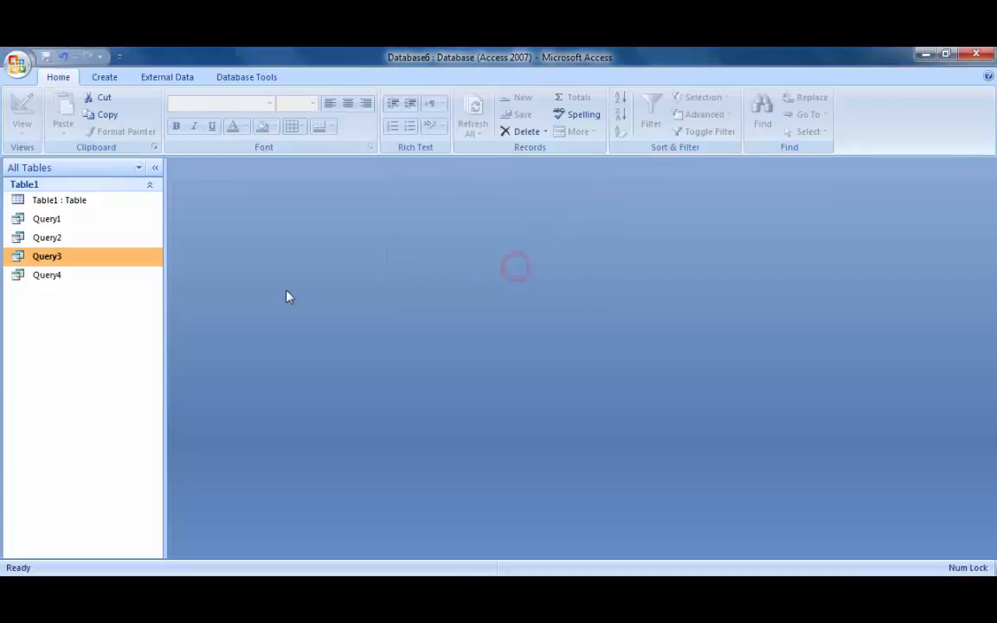
double_click(46, 274)
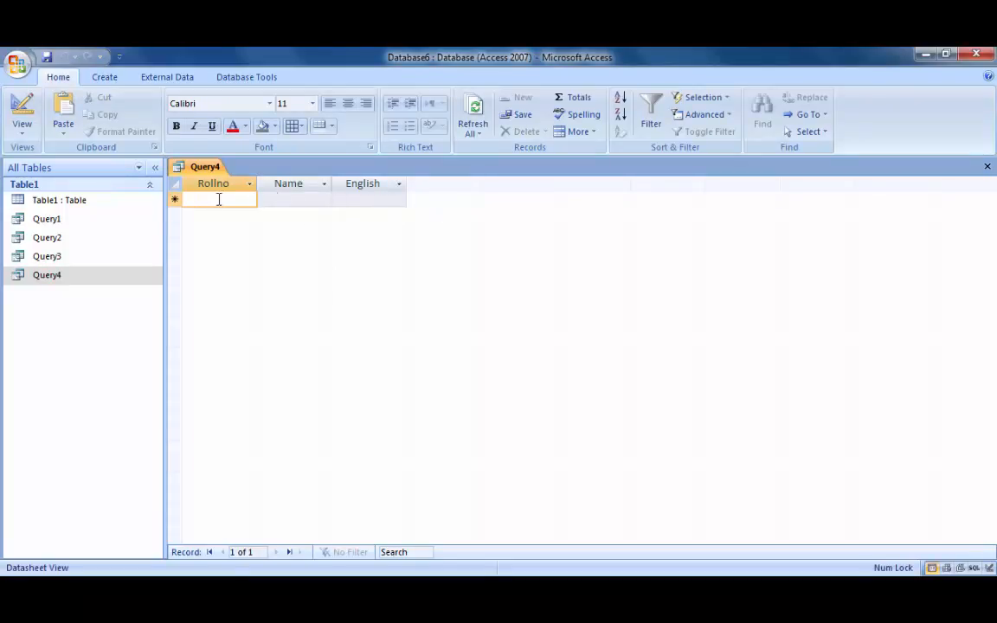
Switch Query4 to Design view and set the English criterion to >65
right_click(49, 275)
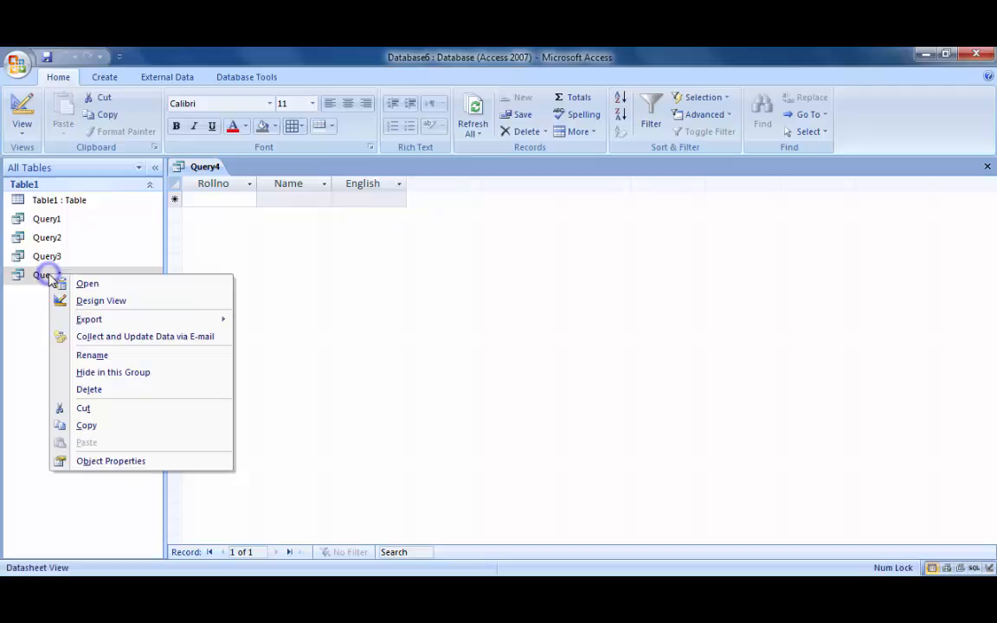
left_click(97, 302)
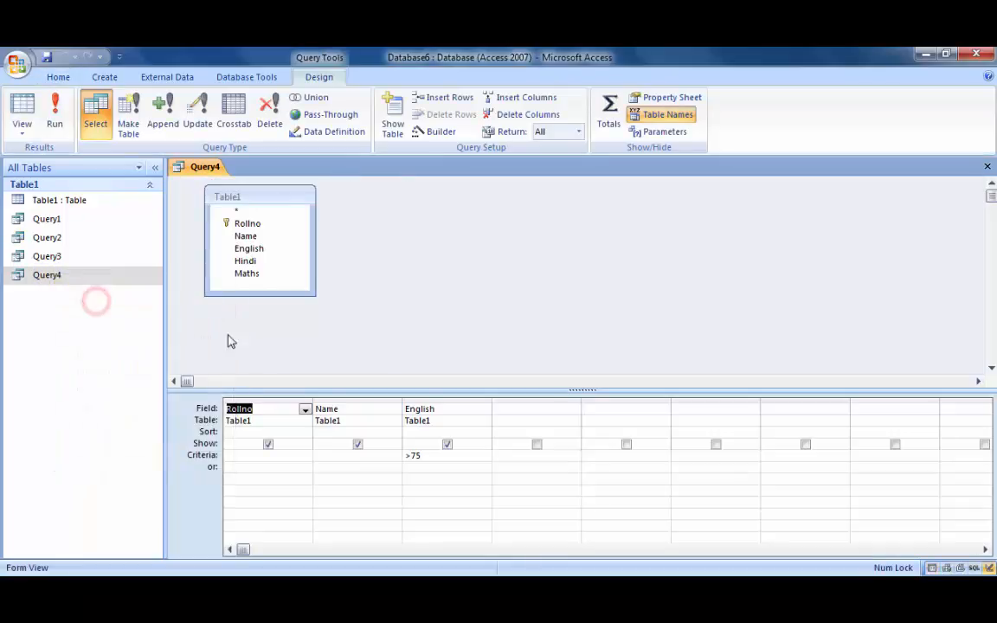
left_click_drag(413, 454, 436, 455)
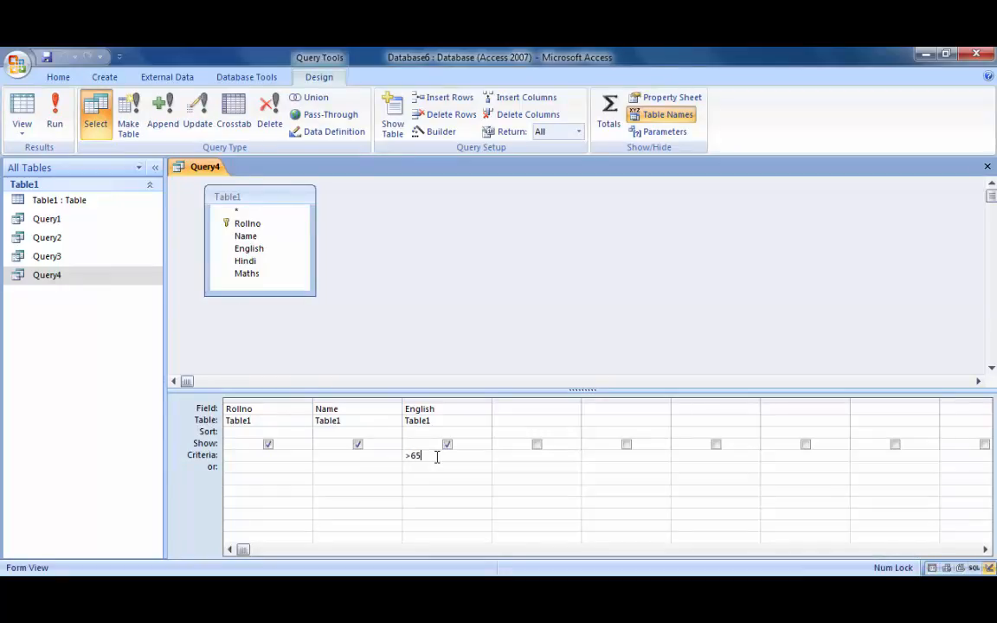
Save the changed design of Query4 and open it to check the filtered records, closing it when done
left_click(987, 167)
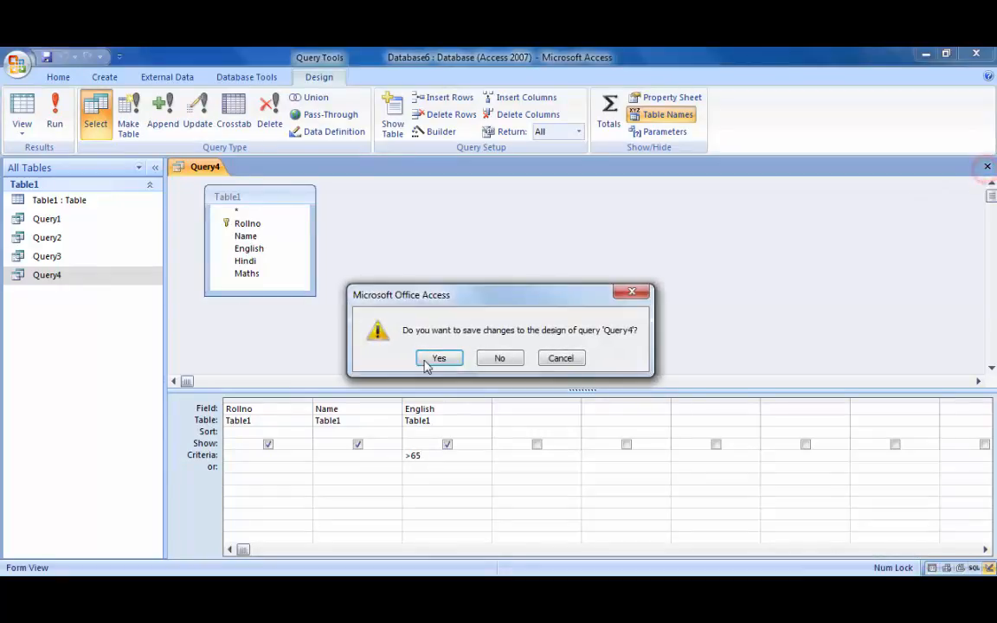
left_click(440, 358)
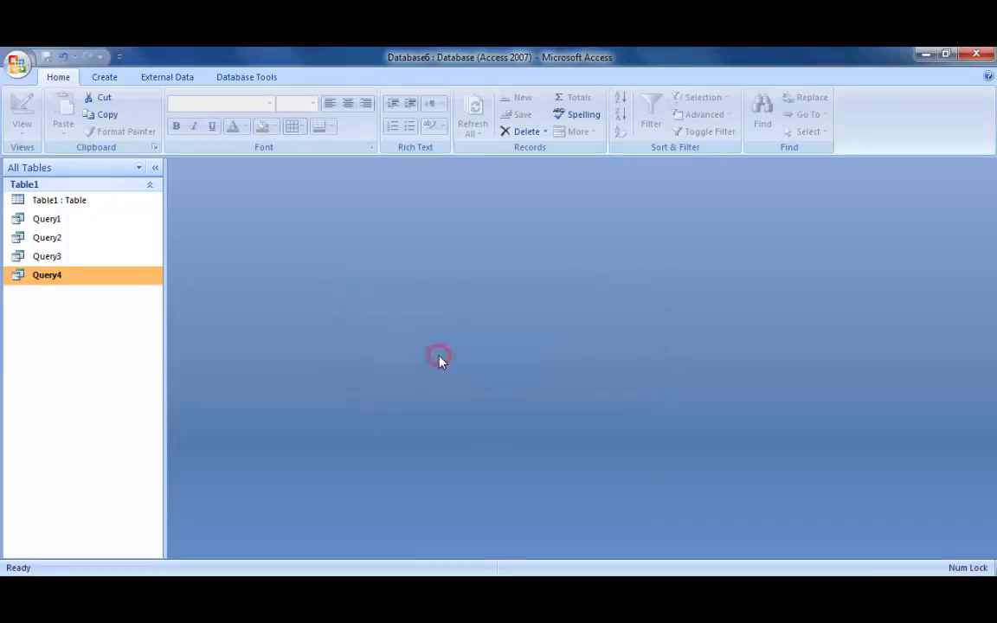
double_click(50, 277)
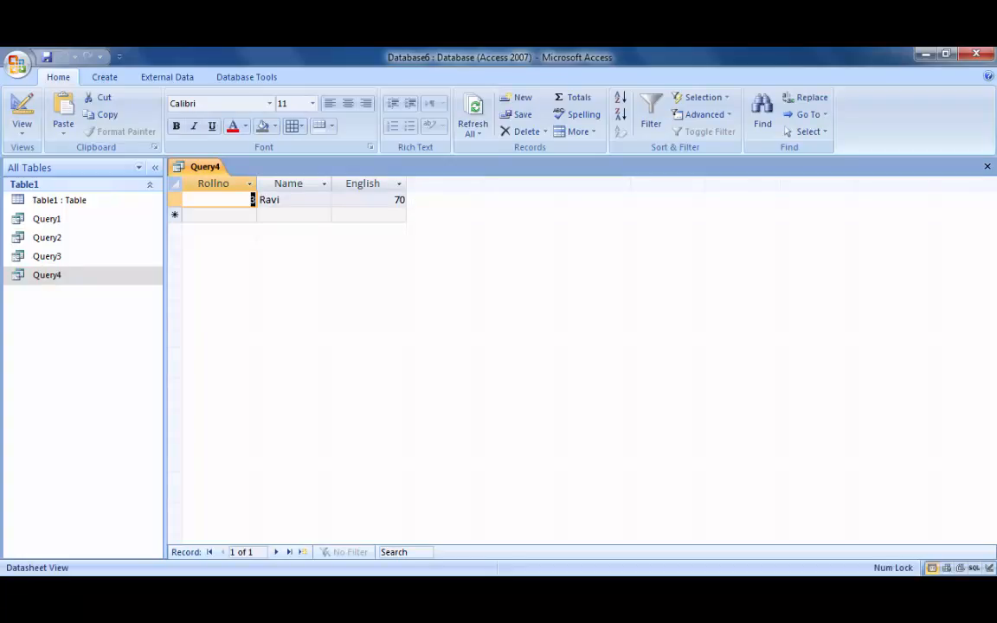
left_click(987, 167)
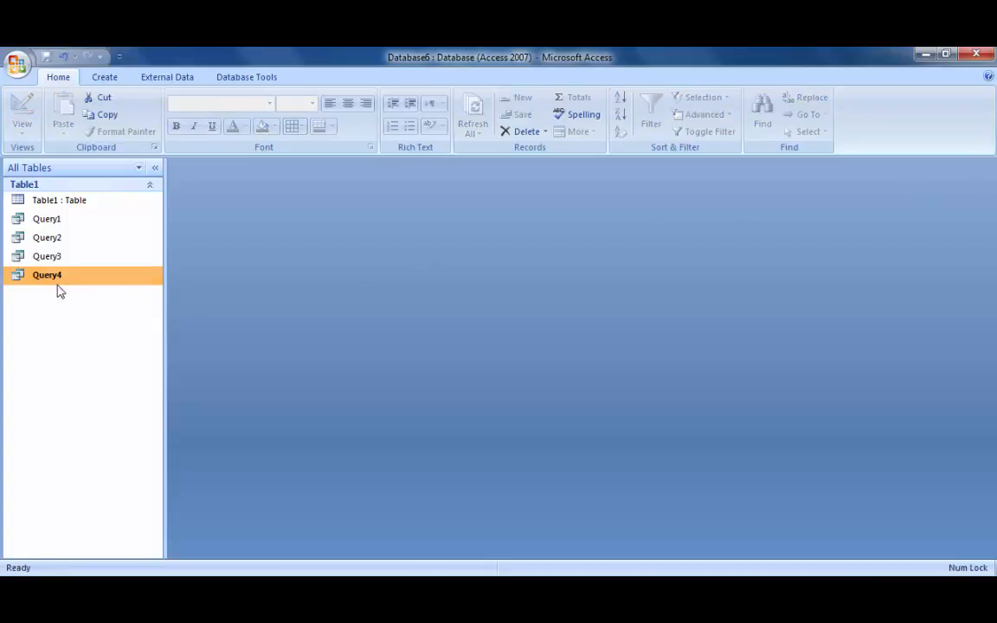